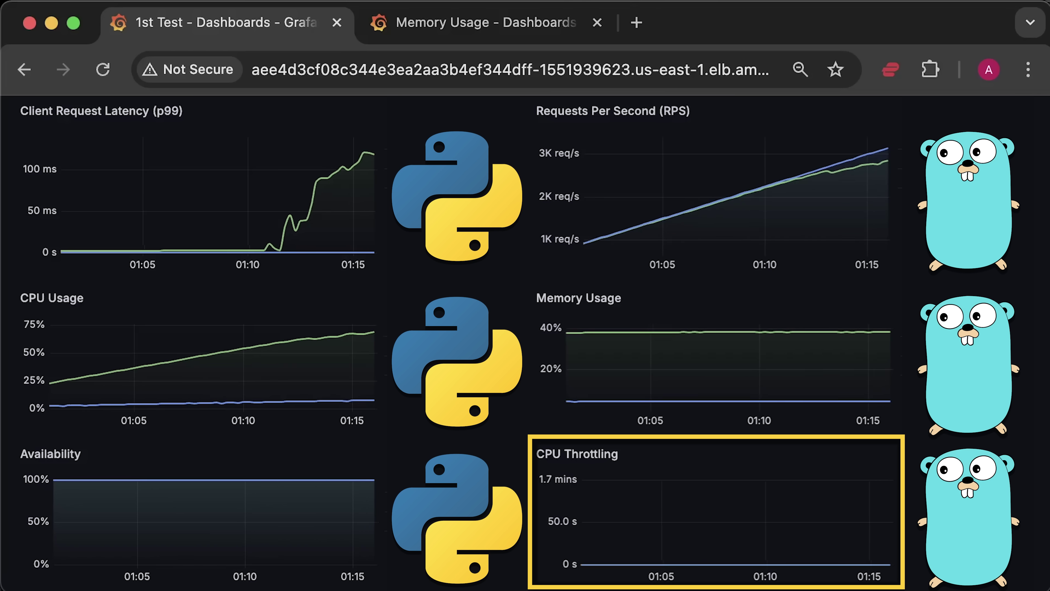
Step: Curl /api/devices on the Django app (port 8082) and the Go app (port 8080), both returning 200 OK
{"action": "scroll", "coordinate": [525, 343], "scroll_direction": "down", "scroll_amount": 5}
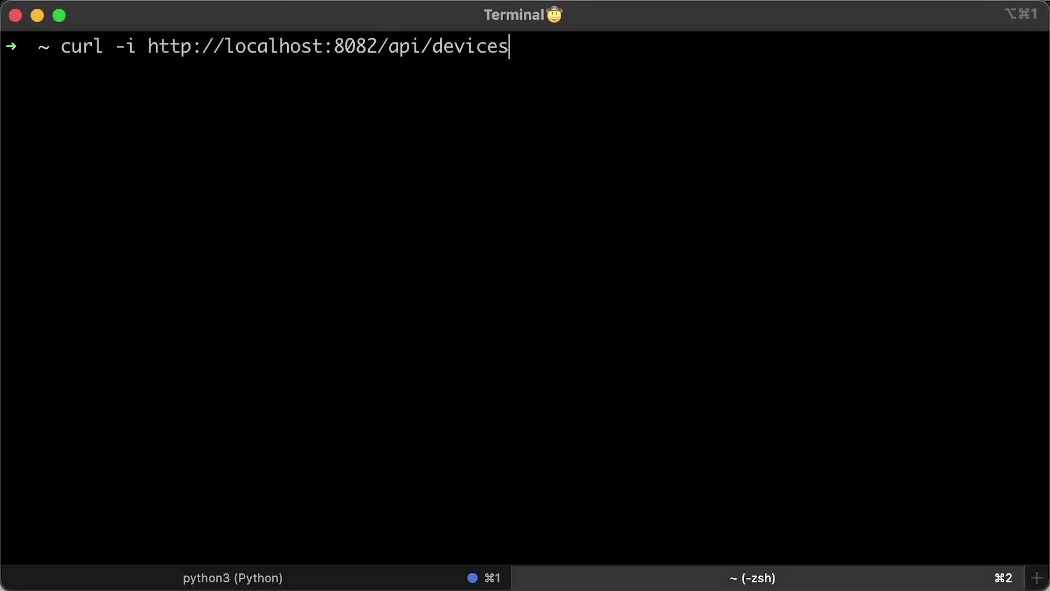
{"action": "key", "text": "Return"}
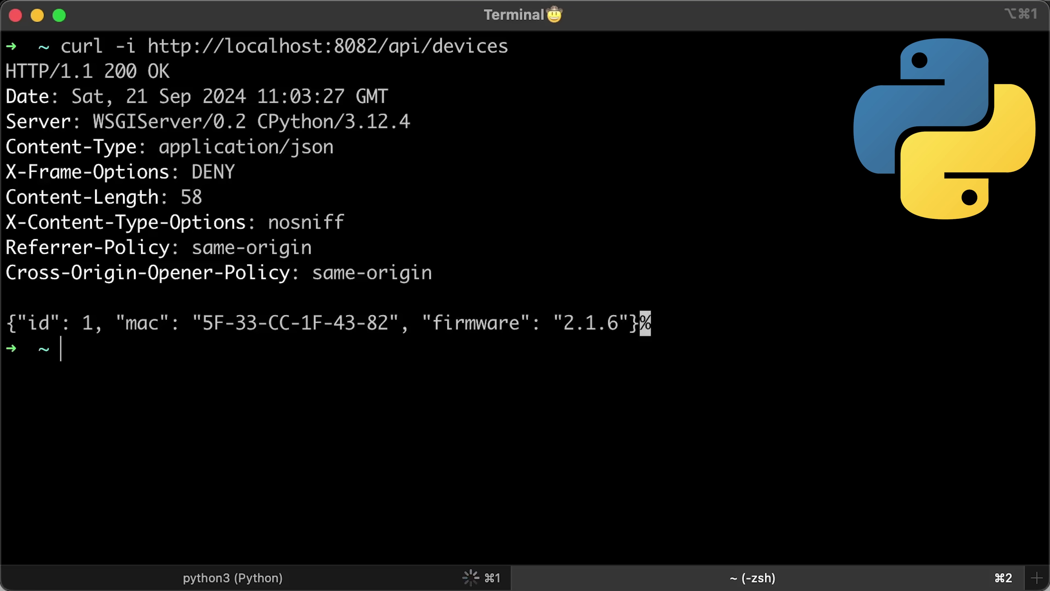
{"action": "key", "text": "Up"}
{"action": "key", "text": "Return"}
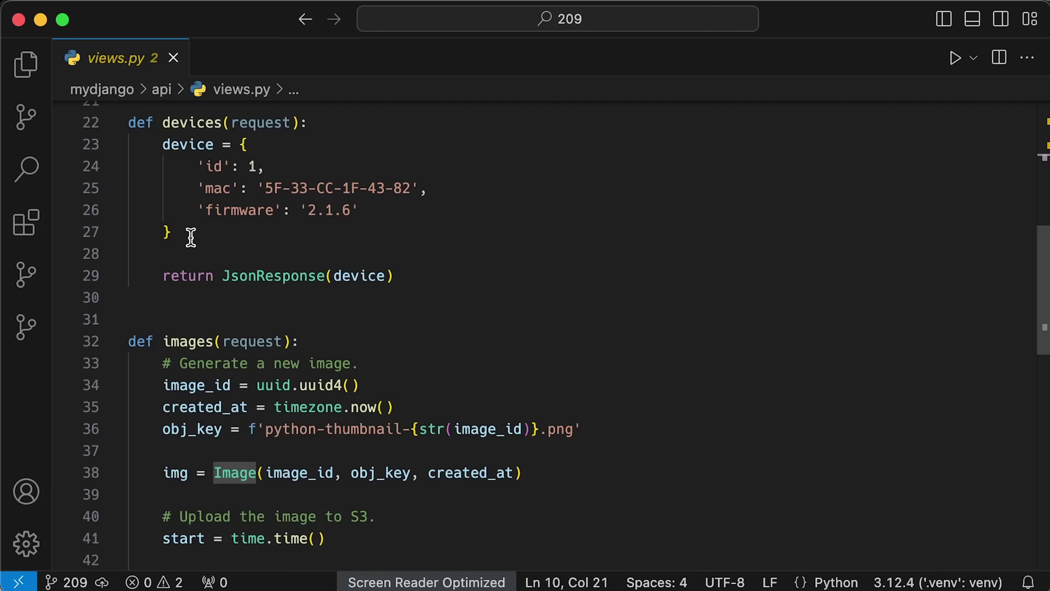
{"action": "left_click_drag", "start_coordinate": [190, 237], "coordinate": [116, 151]}
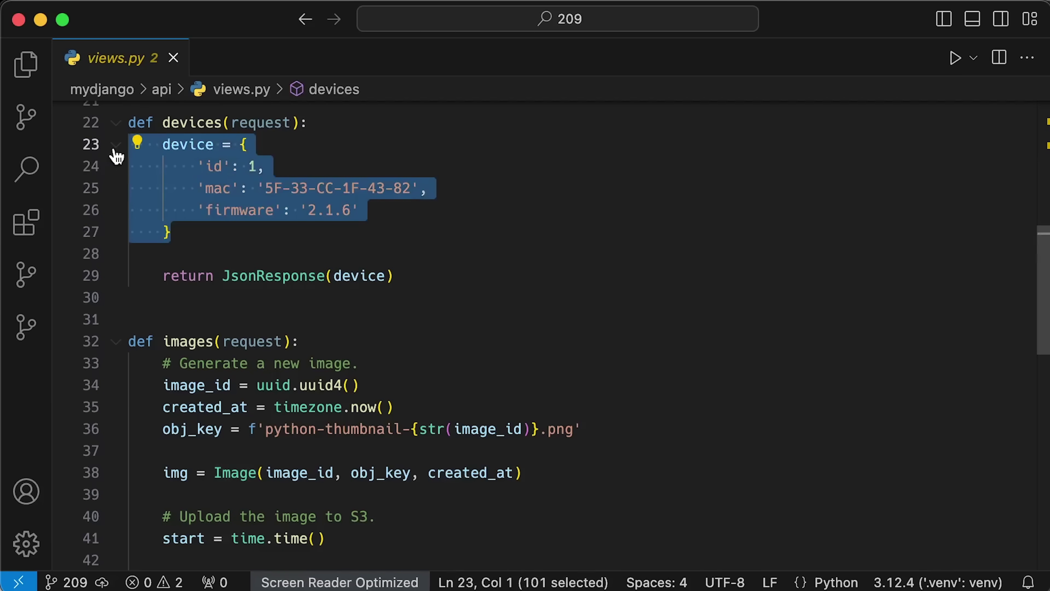
Step: Highlight the device variable and the JsonResponse call in the Django devices view
{"action": "left_click", "coordinate": [191, 234]}
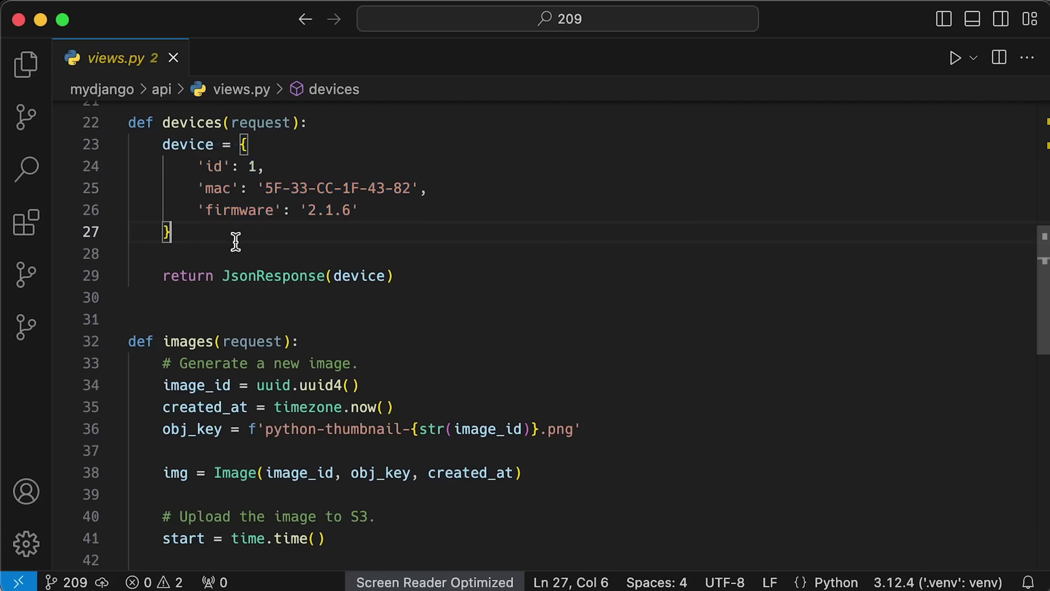
{"action": "double_click", "coordinate": [352, 276]}
{"action": "left_click", "coordinate": [364, 312]}
{"action": "double_click", "coordinate": [274, 275]}
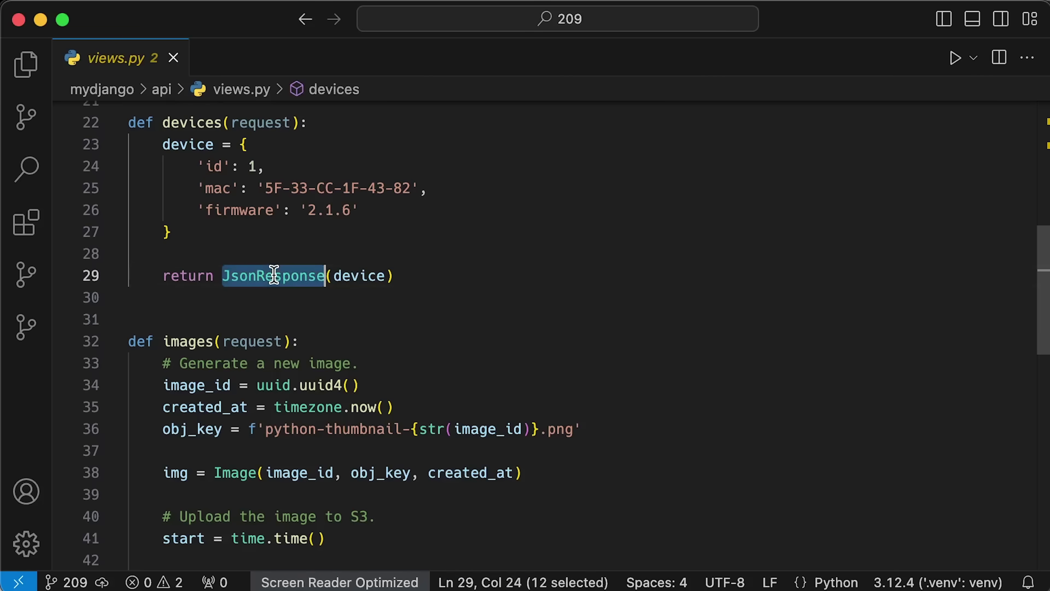
{"action": "left_click", "coordinate": [314, 303]}
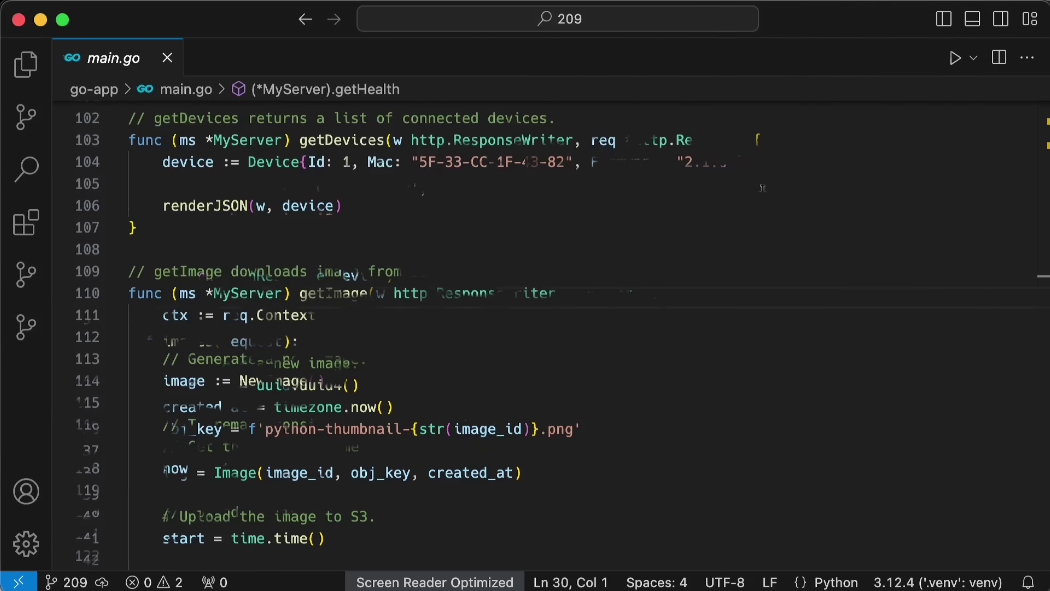
Step: Highlight the device struct and the renderJSON call in the Go getDevices handler
{"action": "left_click_drag", "start_coordinate": [744, 162], "coordinate": [158, 161]}
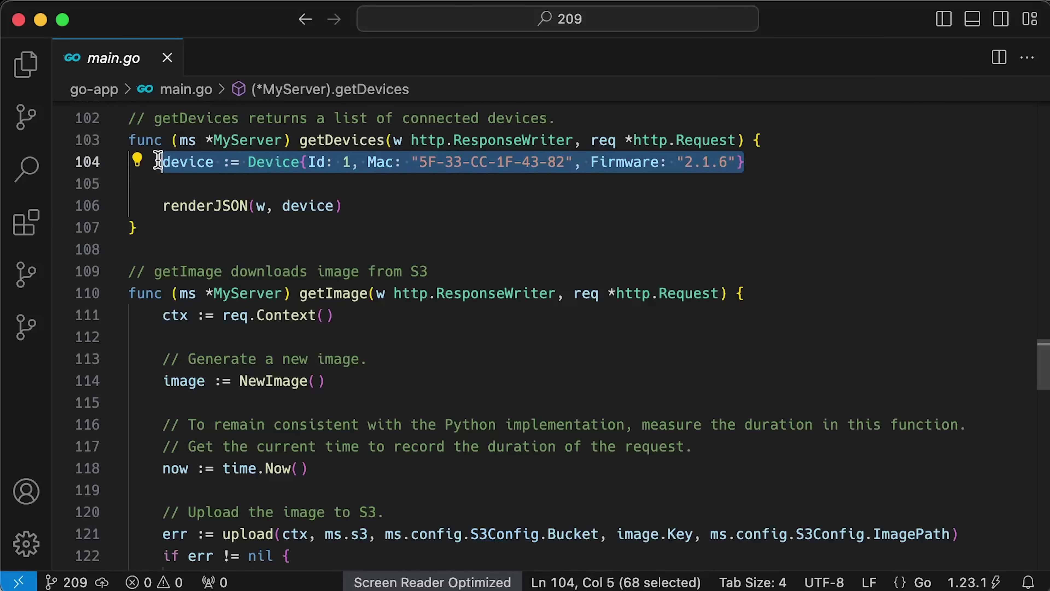
{"action": "double_click", "coordinate": [317, 205]}
{"action": "left_click", "coordinate": [346, 229]}
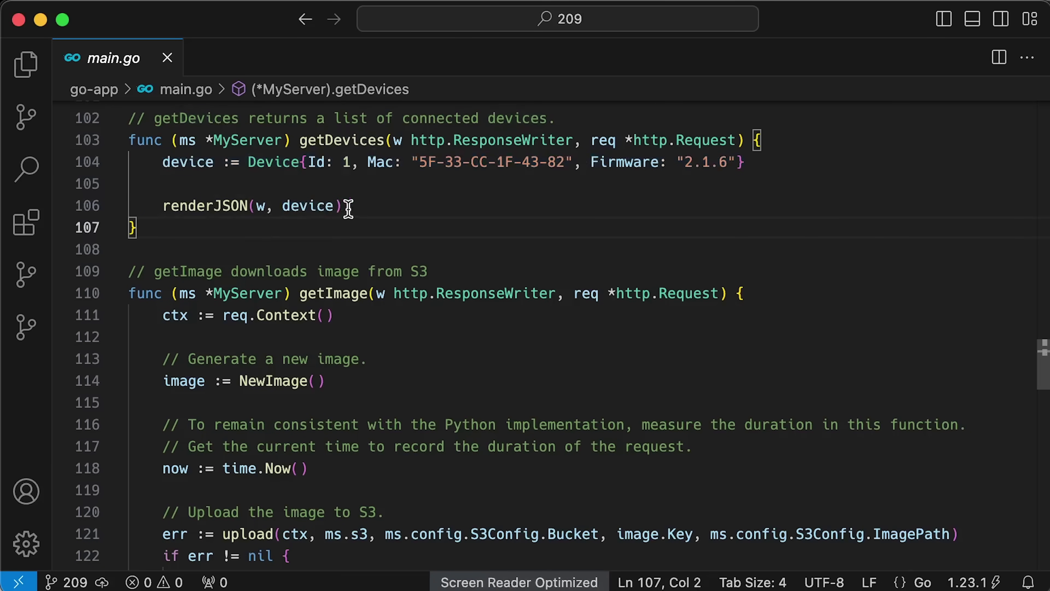
{"action": "left_click_drag", "start_coordinate": [348, 207], "coordinate": [164, 205]}
{"action": "left_click", "coordinate": [388, 209]}
{"action": "double_click", "coordinate": [214, 205]}
{"action": "left_click", "coordinate": [486, 205]}
Step: Scroll up to the renderJSON helper in main.go and highlight the whole function
{"action": "scroll", "coordinate": [455, 260], "scroll_direction": "up", "scroll_amount": 10}
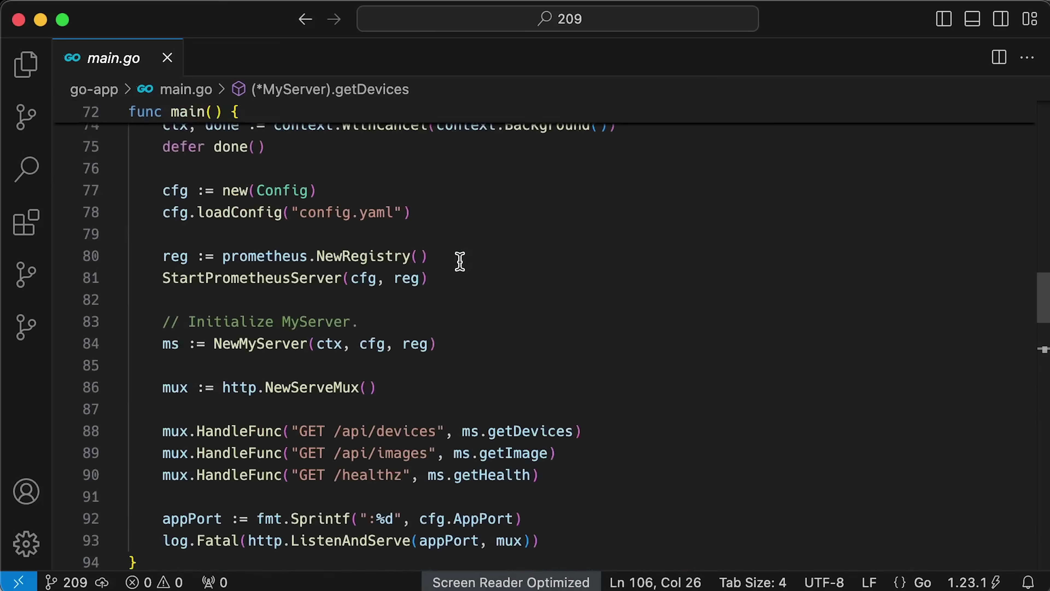
{"action": "scroll", "coordinate": [459, 260], "scroll_direction": "up", "scroll_amount": 5}
{"action": "left_click_drag", "start_coordinate": [216, 366], "coordinate": [105, 223]}
{"action": "left_click", "coordinate": [192, 368]}
{"action": "scroll", "coordinate": [301, 382], "scroll_direction": "down", "scroll_amount": 3}
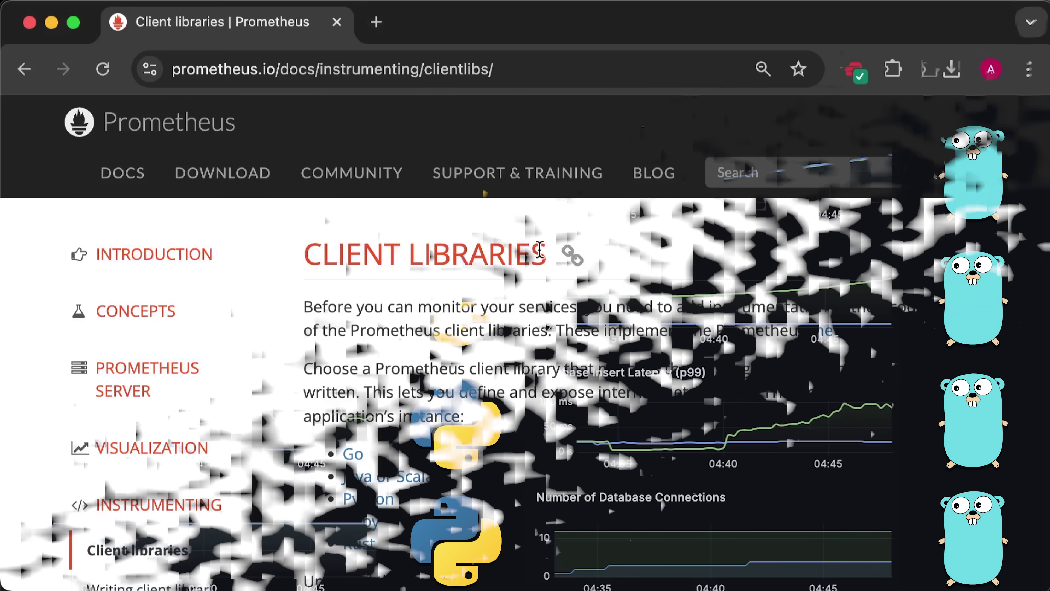
Step: Highlight the CLIENT LIBRARIES heading on the Prometheus docs page
{"action": "left_click_drag", "start_coordinate": [547, 253], "coordinate": [460, 249]}
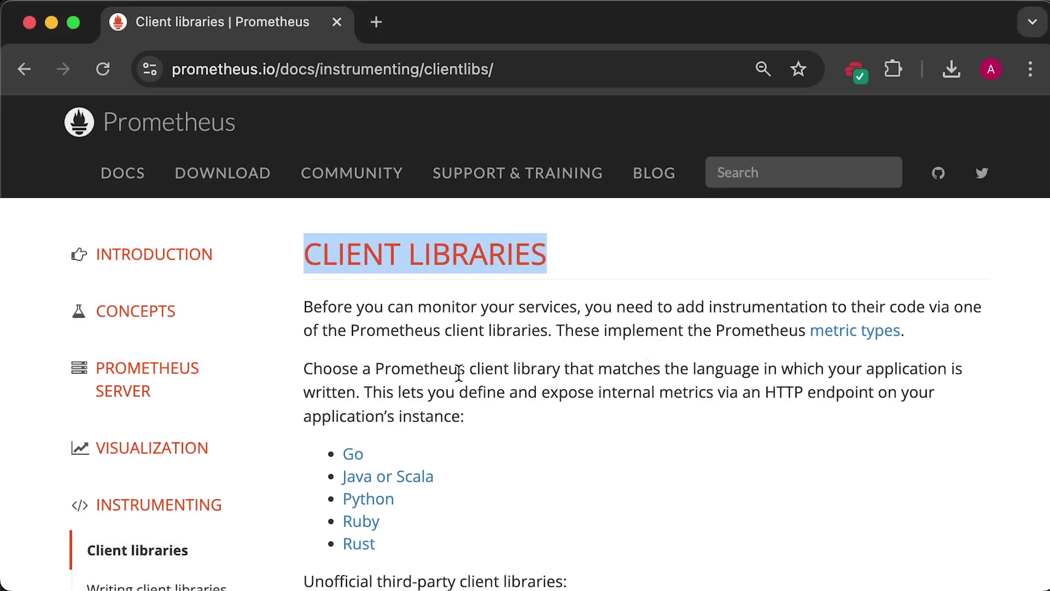
{"action": "left_click", "coordinate": [437, 469]}
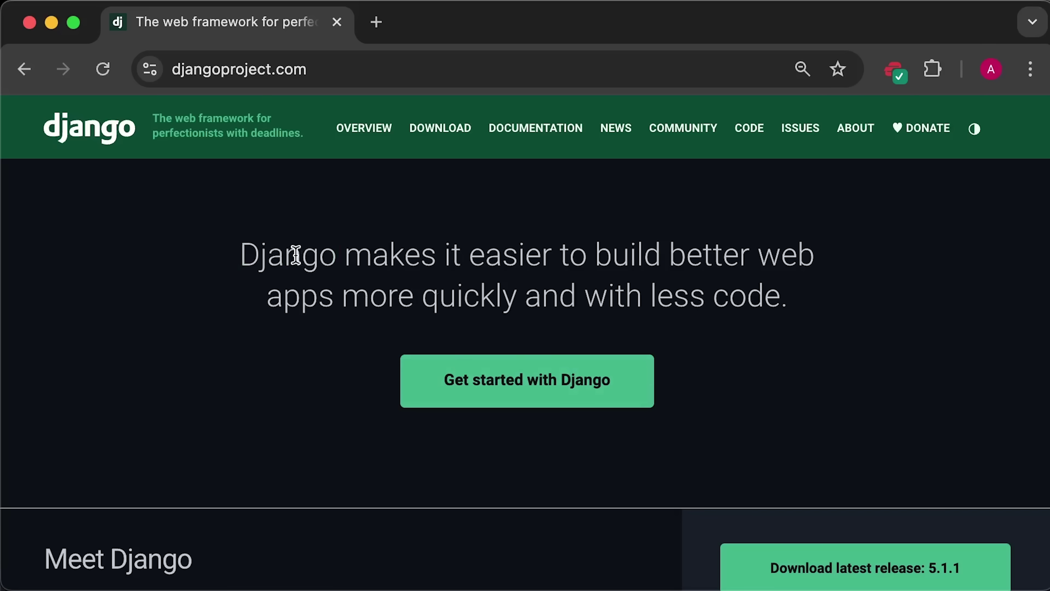
Step: Highlight 'Django', 'quickly' and 'less code' in the headline, then scroll down to Meet Django
{"action": "double_click", "coordinate": [296, 254]}
{"action": "left_click", "coordinate": [425, 333]}
{"action": "double_click", "coordinate": [449, 297]}
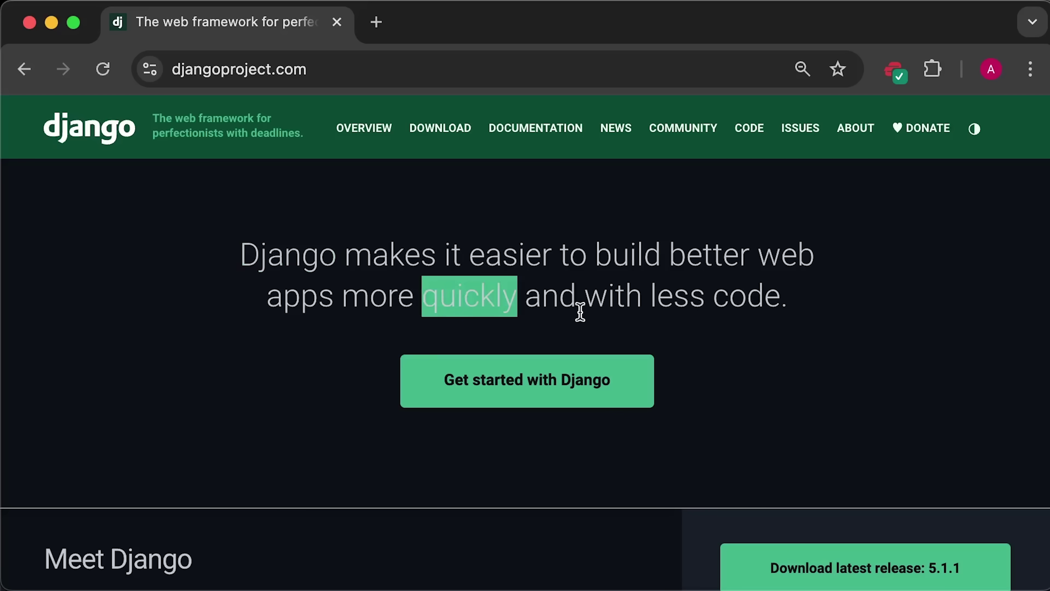
{"action": "left_click_drag", "start_coordinate": [781, 306], "coordinate": [651, 304]}
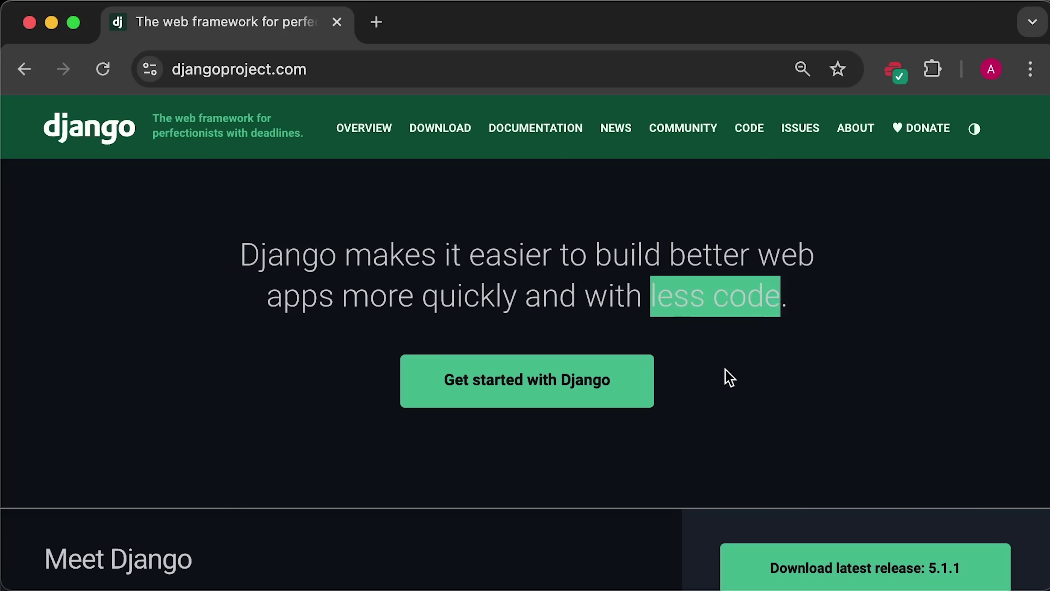
{"action": "left_click", "coordinate": [728, 377]}
{"action": "scroll", "coordinate": [677, 468], "scroll_direction": "down", "scroll_amount": 10}
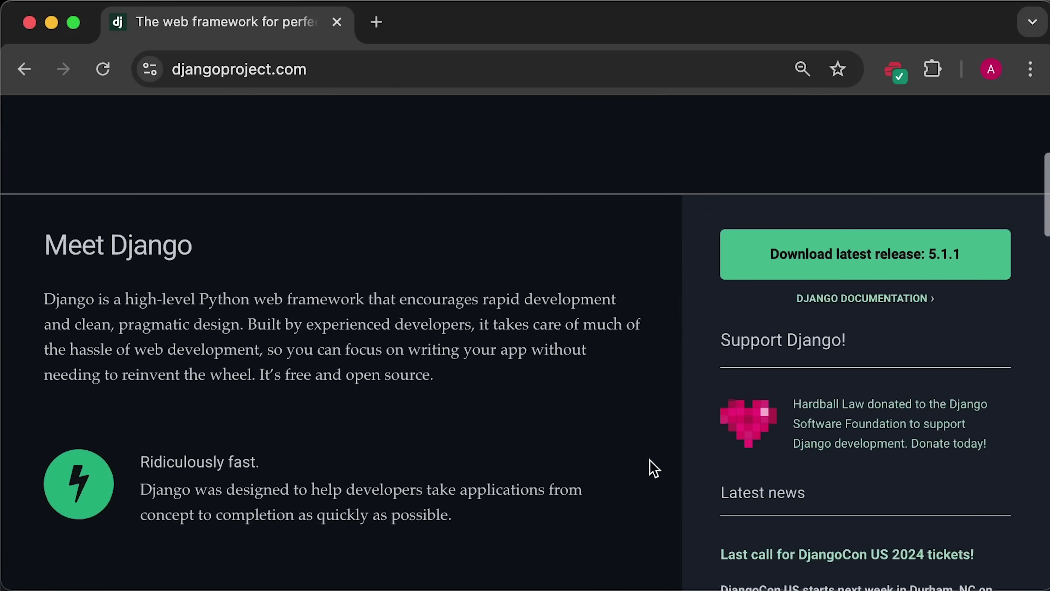
Step: Highlight the 'Ridiculously fast.' heading, then open api/models.py and highlight the Image model class
{"action": "left_click_drag", "start_coordinate": [170, 290], "coordinate": [139, 288]}
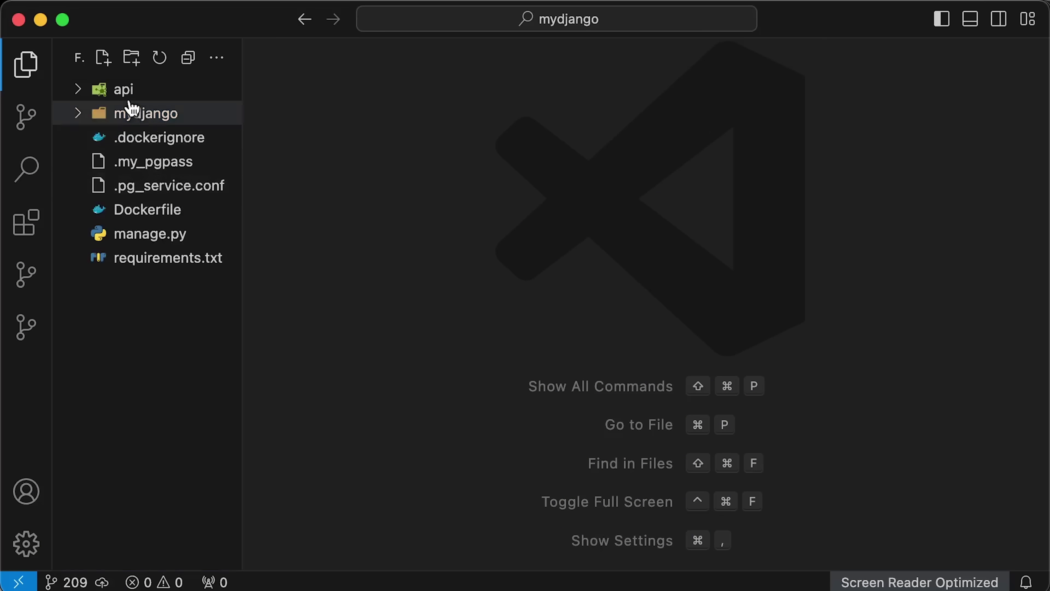
{"action": "left_click", "coordinate": [122, 91]}
{"action": "left_click", "coordinate": [161, 210]}
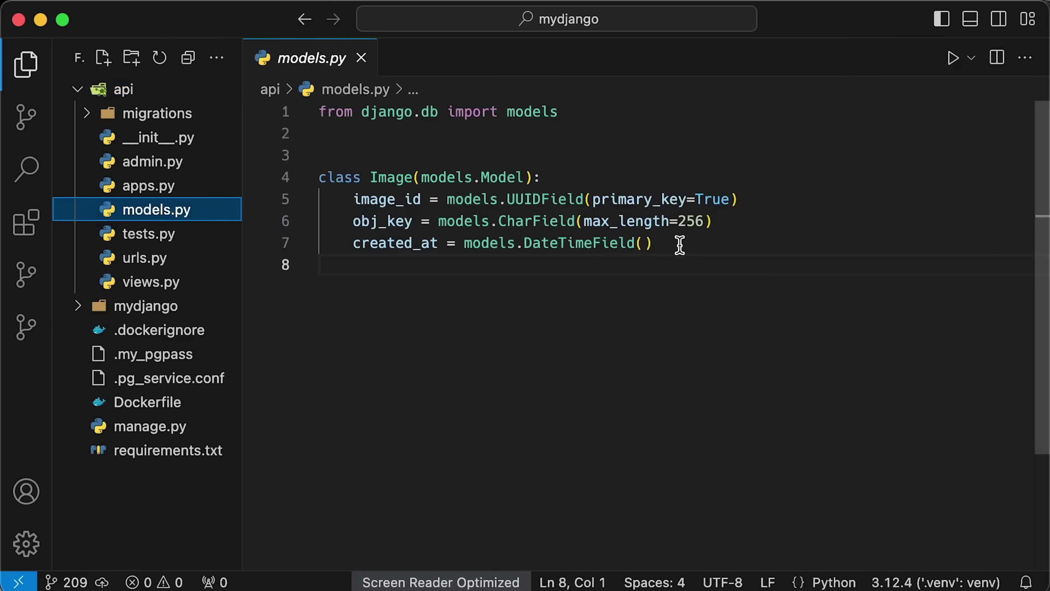
{"action": "left_click_drag", "start_coordinate": [680, 244], "coordinate": [328, 177]}
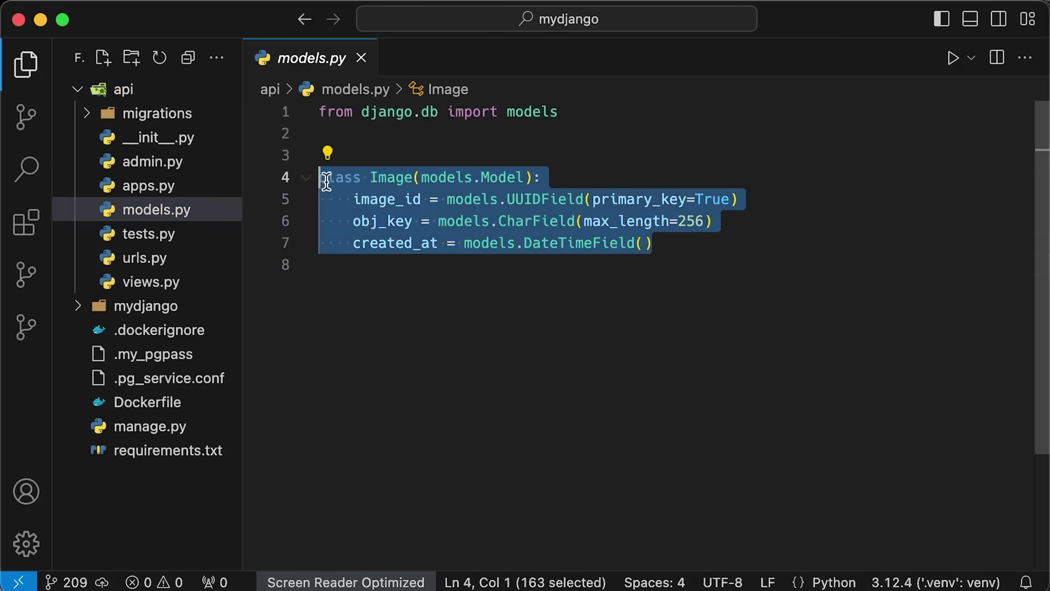
{"action": "left_click", "coordinate": [533, 295]}
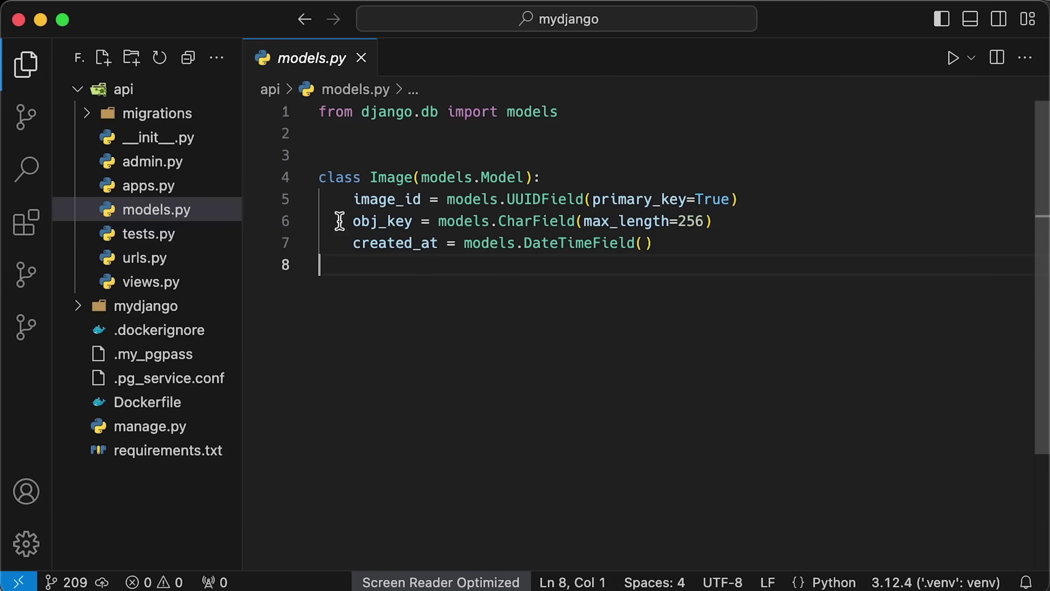
Step: Open migrations/0001_initial.py and highlight the Migration class and its generated SQL output
{"action": "left_click", "coordinate": [178, 113]}
{"action": "left_click", "coordinate": [181, 166]}
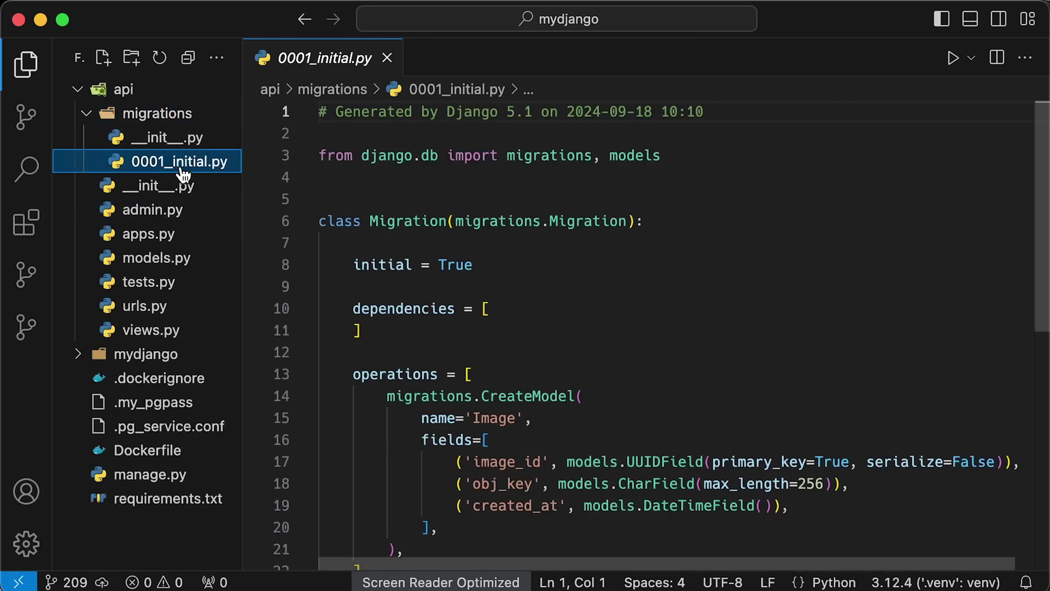
{"action": "scroll", "coordinate": [654, 333], "scroll_direction": "down", "scroll_amount": 3}
{"action": "left_click_drag", "start_coordinate": [403, 499], "coordinate": [309, 153]}
{"action": "left_click", "coordinate": [698, 283]}
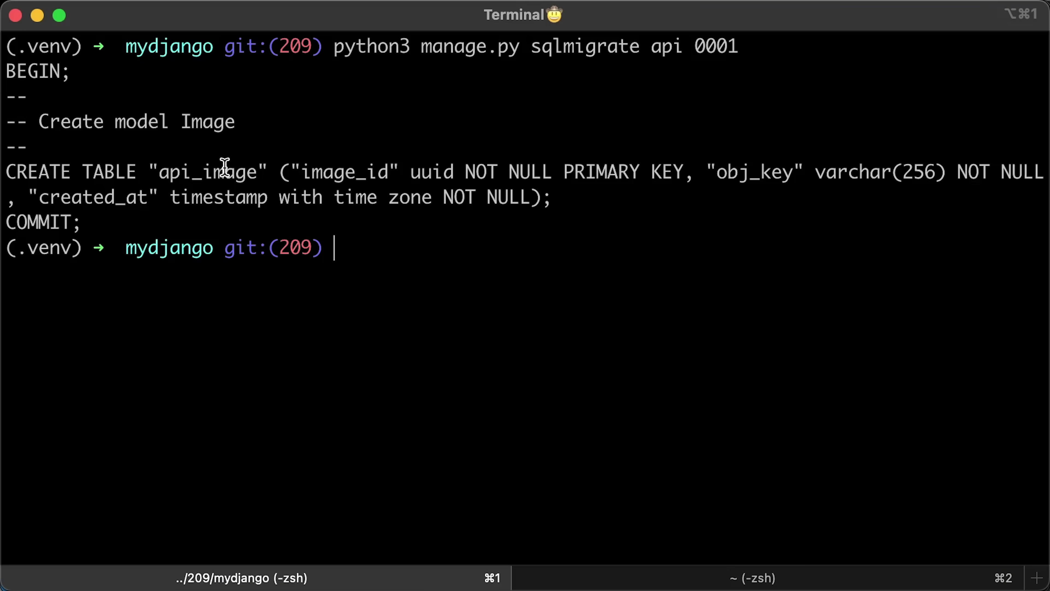
{"action": "left_click_drag", "start_coordinate": [108, 227], "coordinate": [2, 72]}
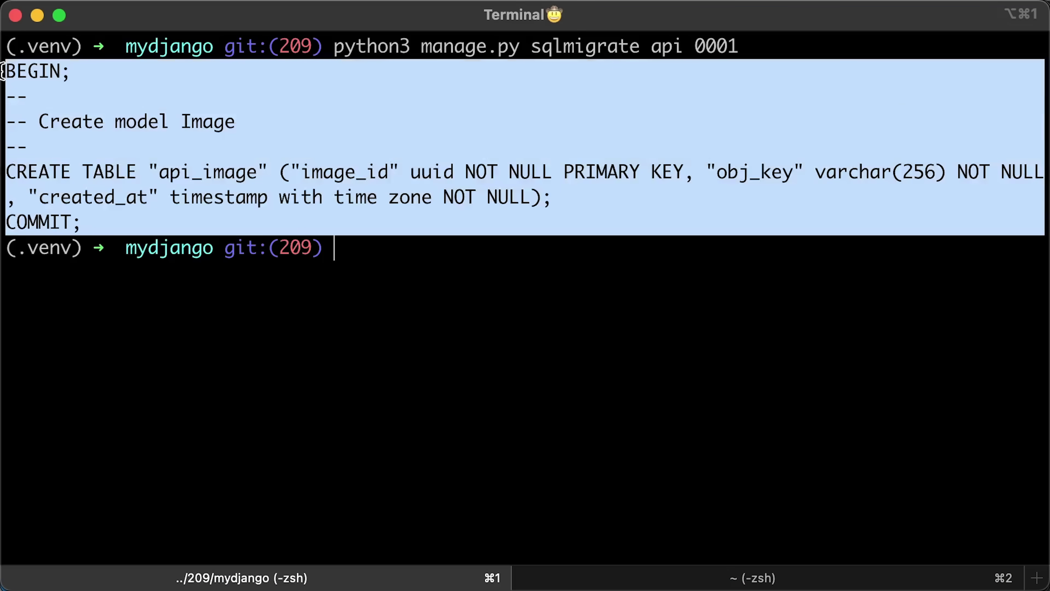
{"action": "left_click", "coordinate": [261, 292]}
Step: Change obj_key to object_key in models.py and run makemigrations for api
{"action": "key", "text": "super+Tab"}
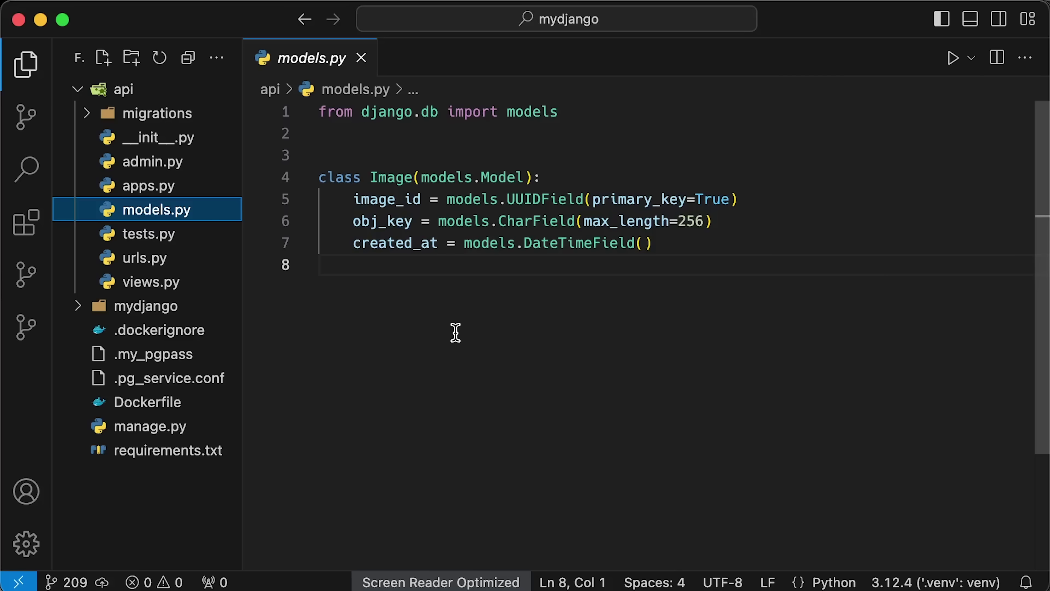
{"action": "type", "text": "ect"}
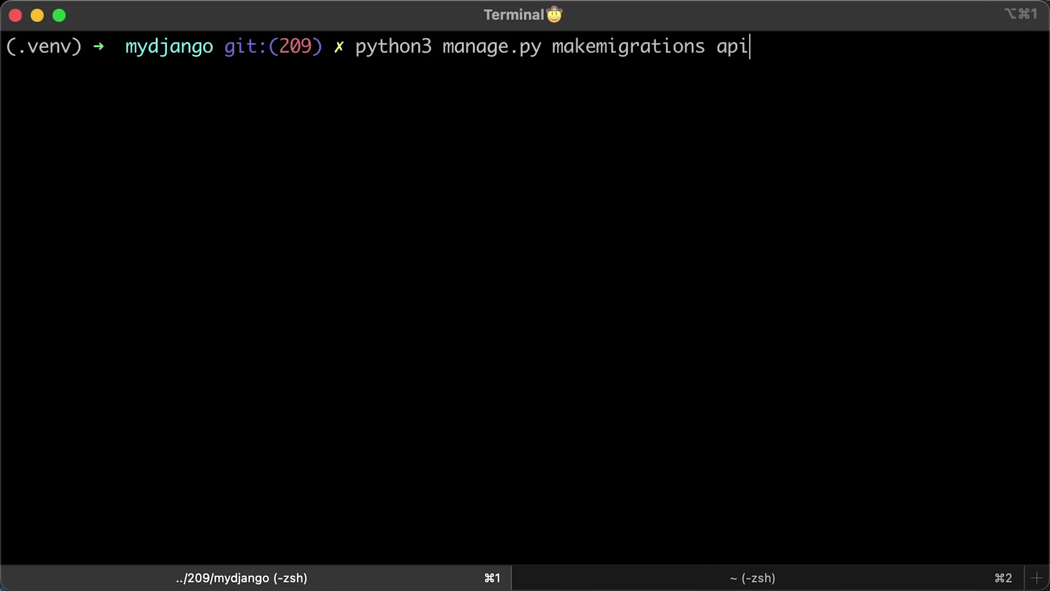
{"action": "key", "text": "Return"}
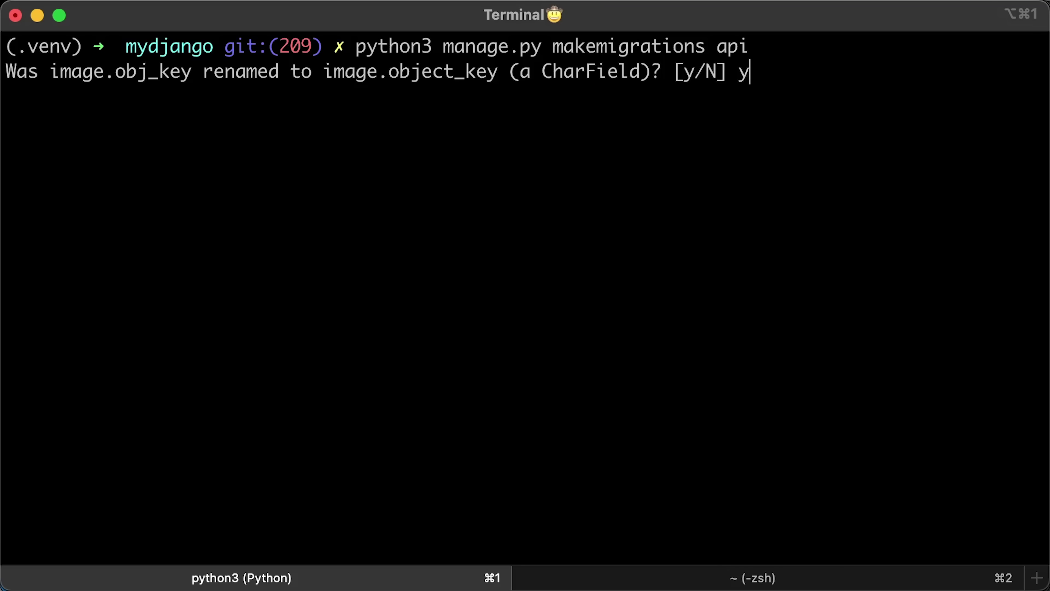
Step: Confirm the rename with y, then run sqlmigrate api 0002 and highlight its ALTER TABLE statement
{"action": "key", "text": "Return"}
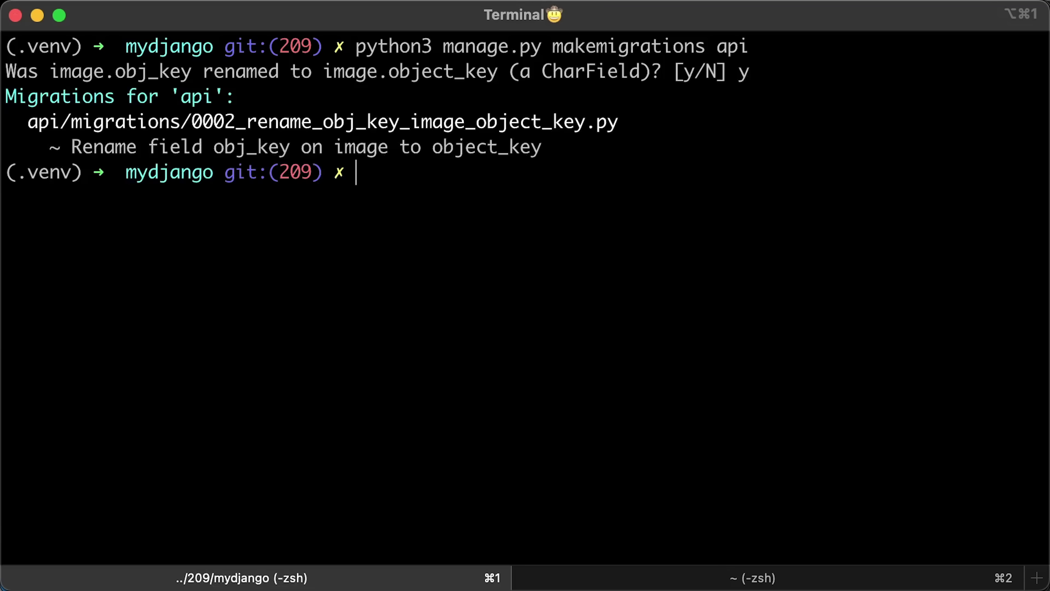
{"action": "type", "text": "python3 manage.py sqlmigrate api 0002"}
{"action": "key", "text": "Return"}
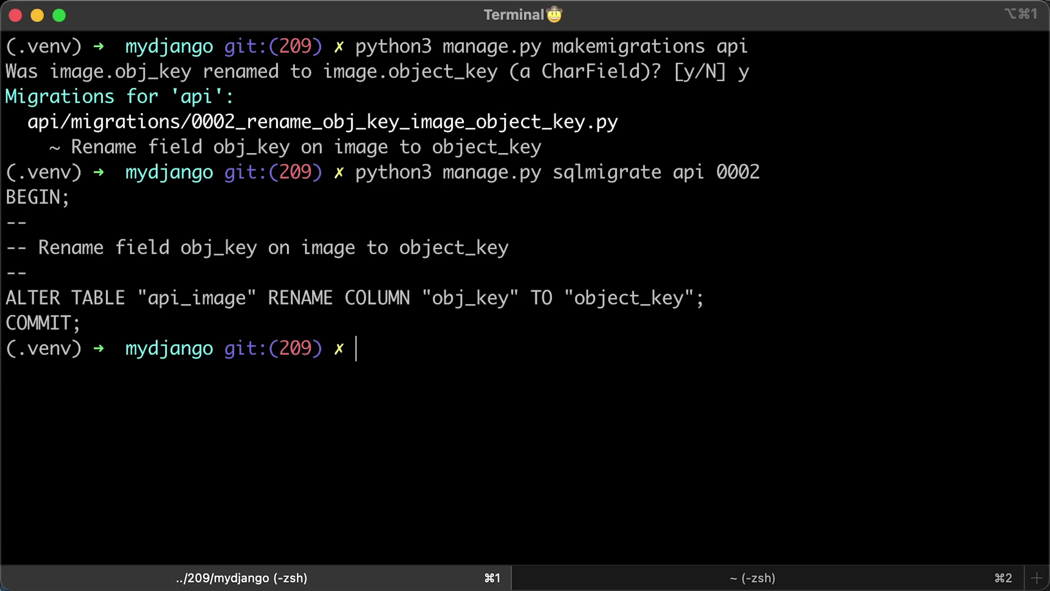
{"action": "left_click_drag", "start_coordinate": [573, 299], "coordinate": [3, 301]}
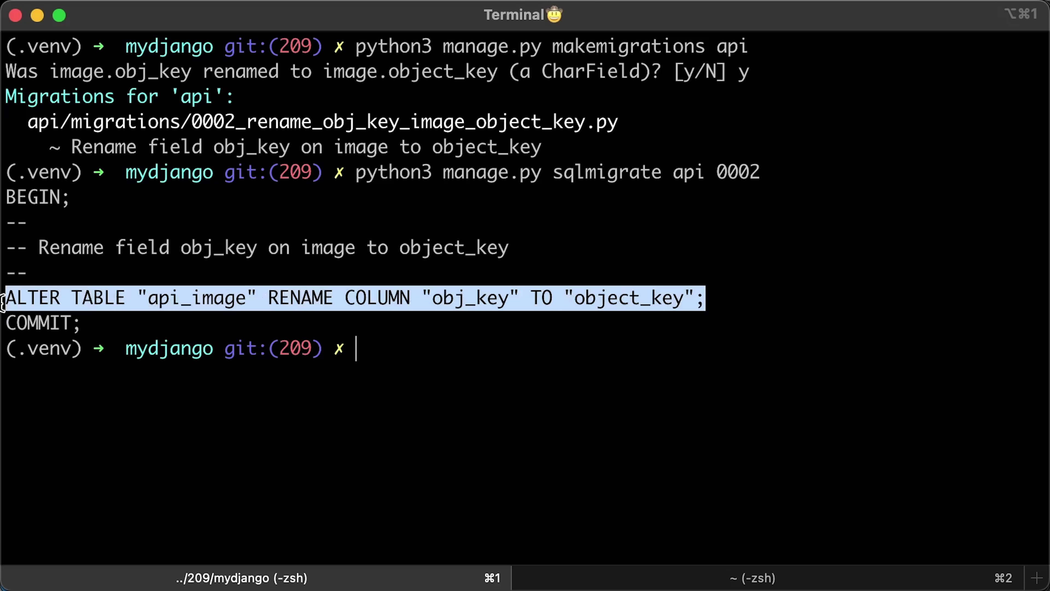
{"action": "left_click", "coordinate": [343, 486]}
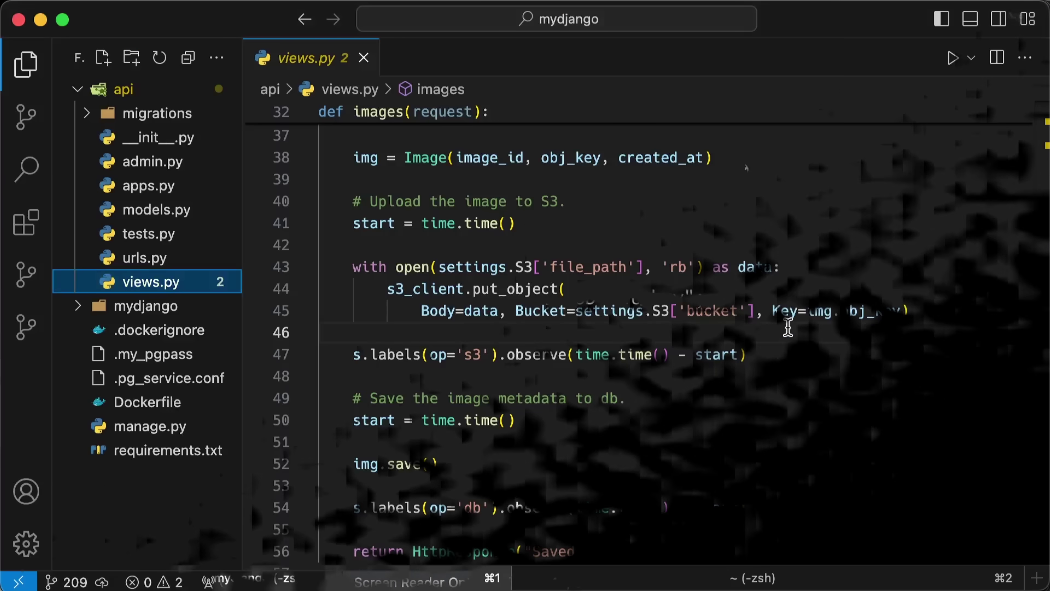
{"action": "left_click_drag", "start_coordinate": [721, 157], "coordinate": [369, 158]}
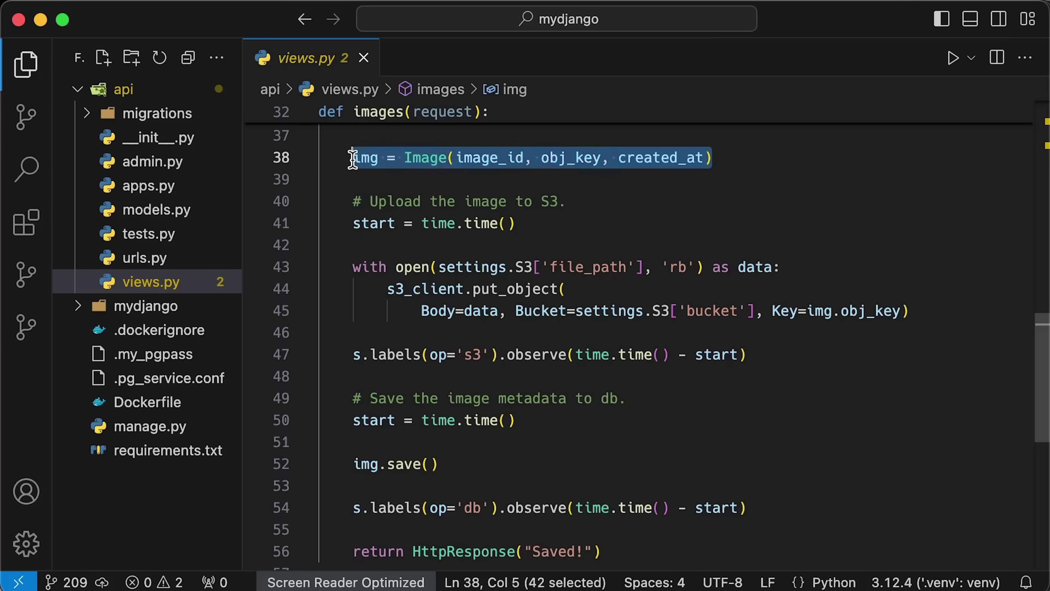
{"action": "left_click", "coordinate": [400, 176]}
{"action": "double_click", "coordinate": [360, 157]}
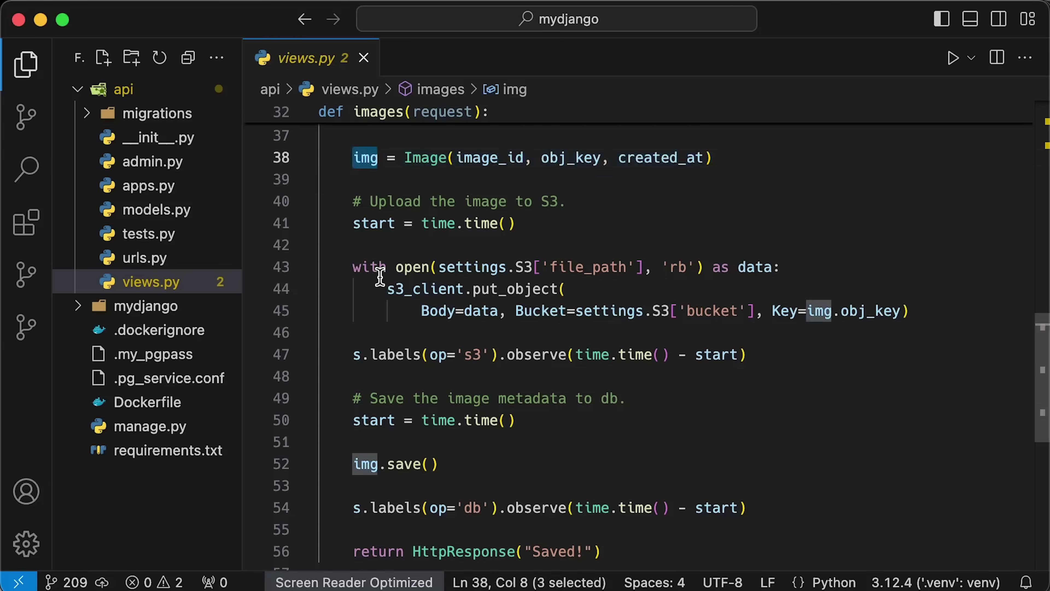
{"action": "left_click_drag", "start_coordinate": [636, 398], "coordinate": [355, 399]}
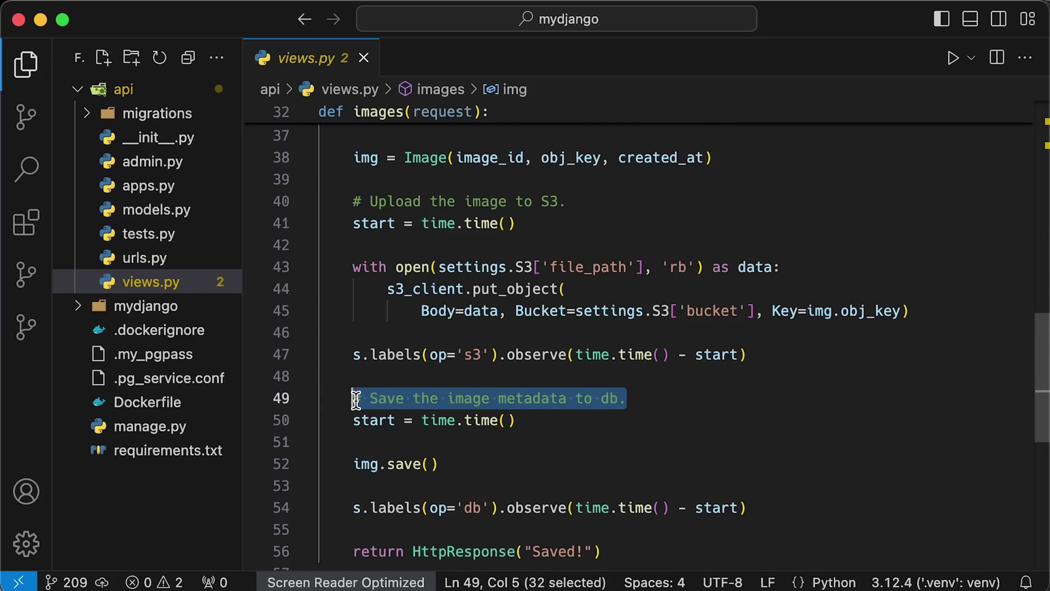
{"action": "left_click_drag", "start_coordinate": [368, 467], "coordinate": [356, 465]}
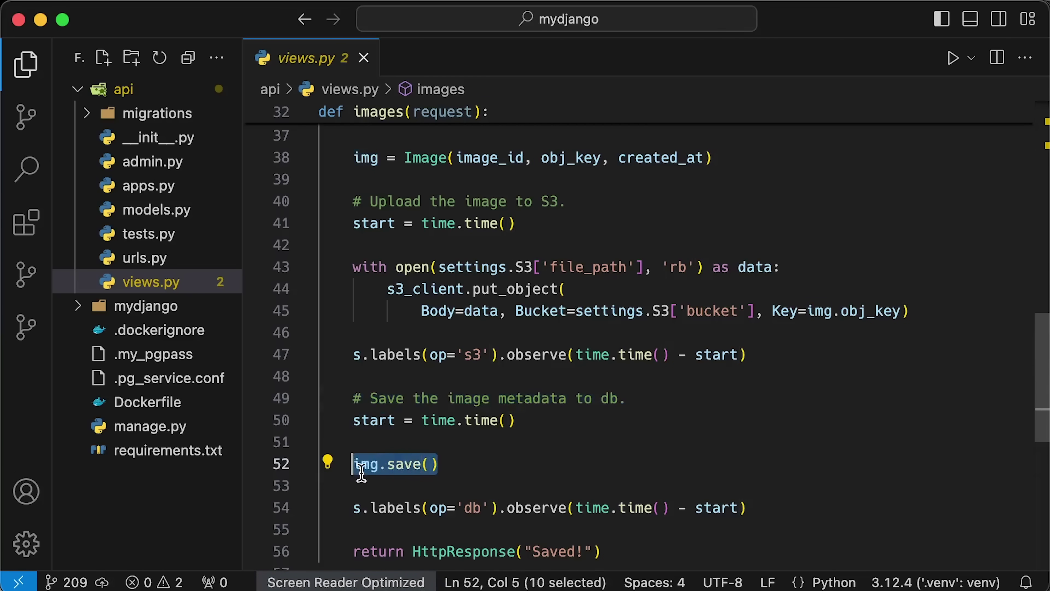
{"action": "left_click", "coordinate": [470, 465]}
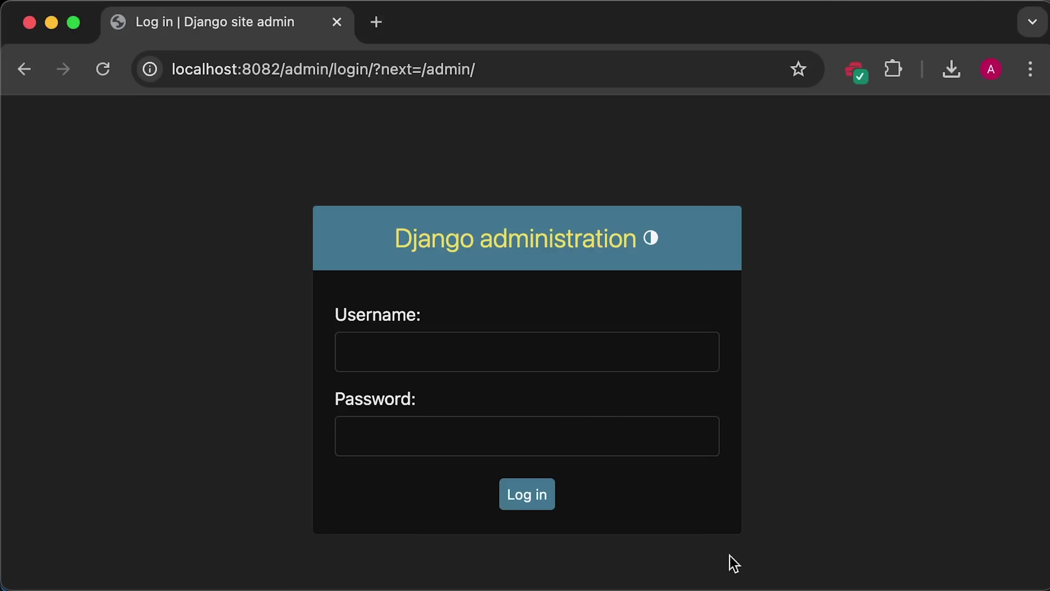
Step: Log in to the Django admin site with the admin username and password
{"action": "left_click", "coordinate": [556, 345]}
{"action": "type", "text": "admin"}
{"action": "key", "text": "Tab"}
{"action": "type", "text": "ad"}
{"action": "key", "text": "Return"}
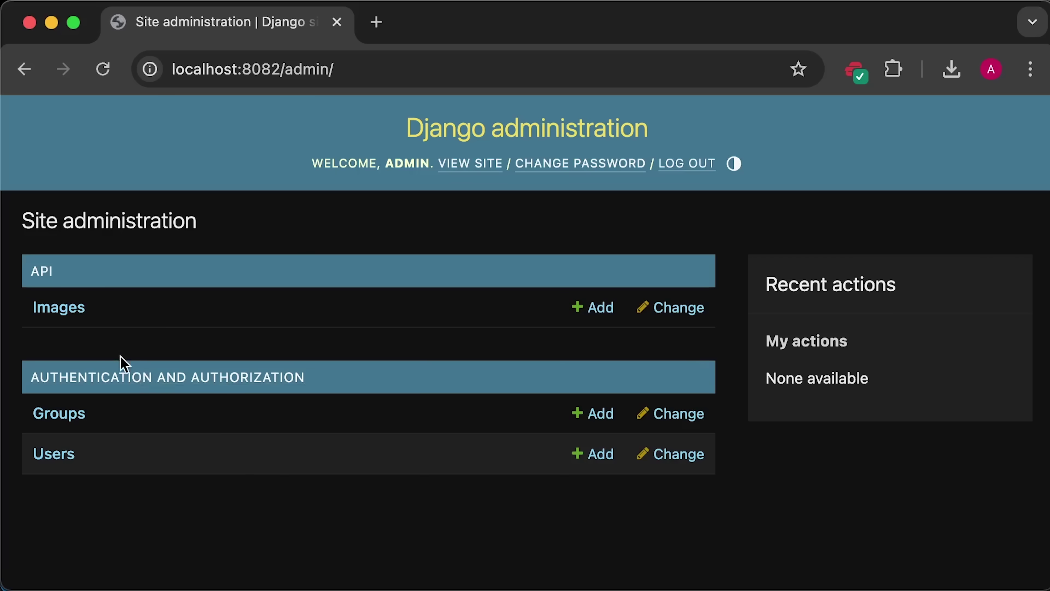
Step: Add an Image with a pasted id, obj key test.png, date 2024-09-10 and current time, and save
{"action": "left_click", "coordinate": [62, 310]}
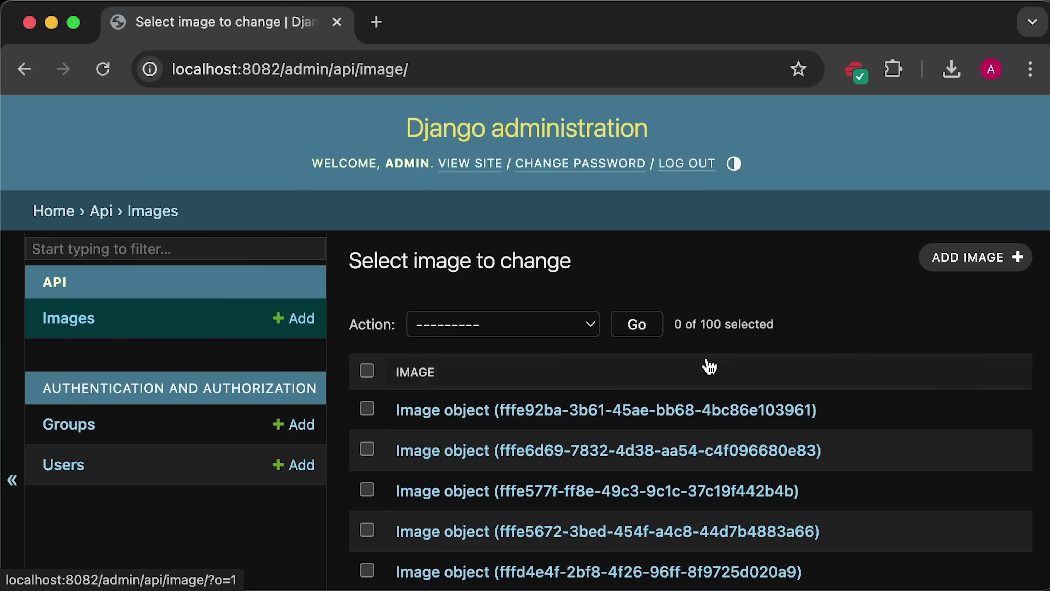
{"action": "left_click", "coordinate": [982, 261]}
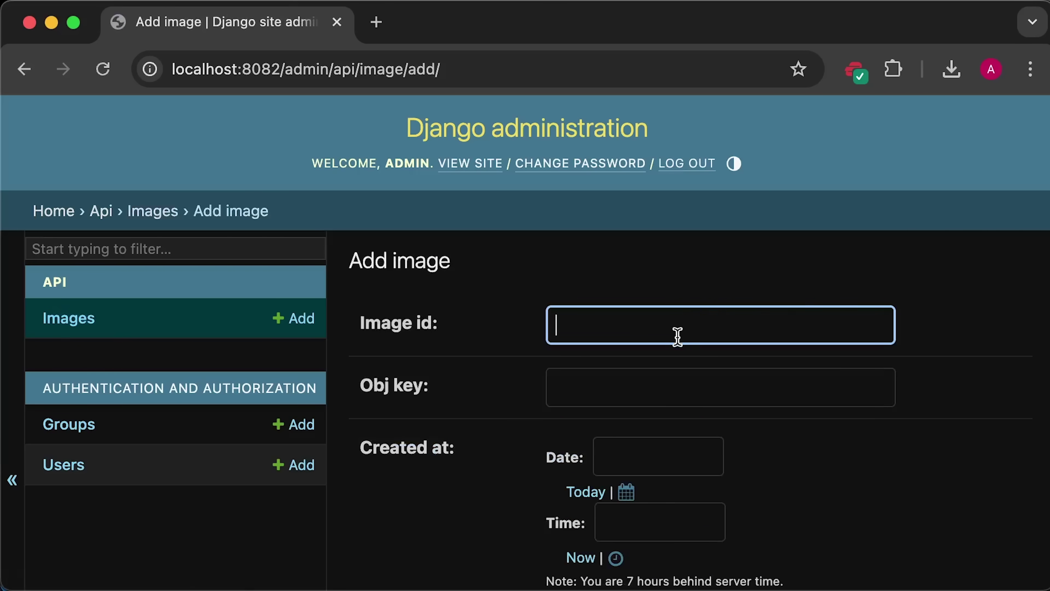
{"action": "type", "text": "121147b1-b417-4e2d-bbd1-4e348a467751"}
{"action": "left_click", "coordinate": [658, 387]}
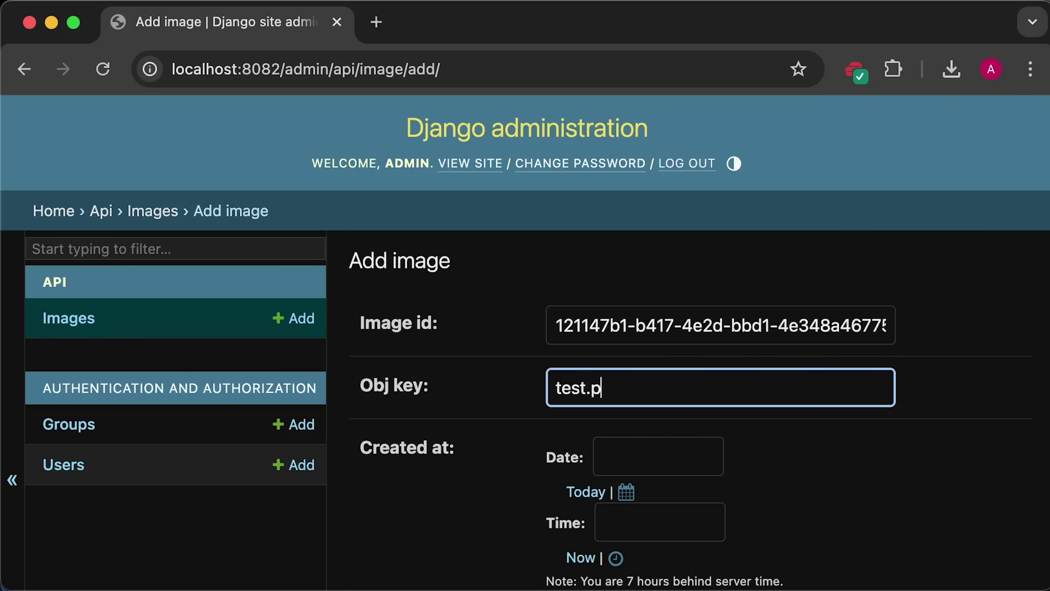
{"action": "left_click", "coordinate": [626, 493]}
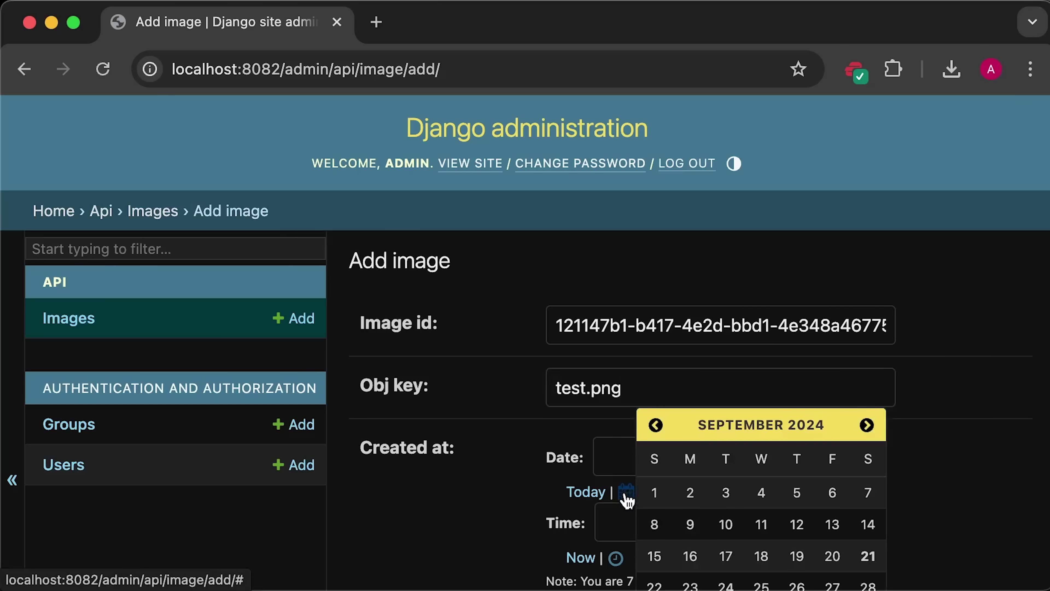
{"action": "left_click", "coordinate": [730, 529]}
{"action": "left_click", "coordinate": [587, 559]}
{"action": "scroll", "coordinate": [799, 520], "scroll_direction": "down", "scroll_amount": 5}
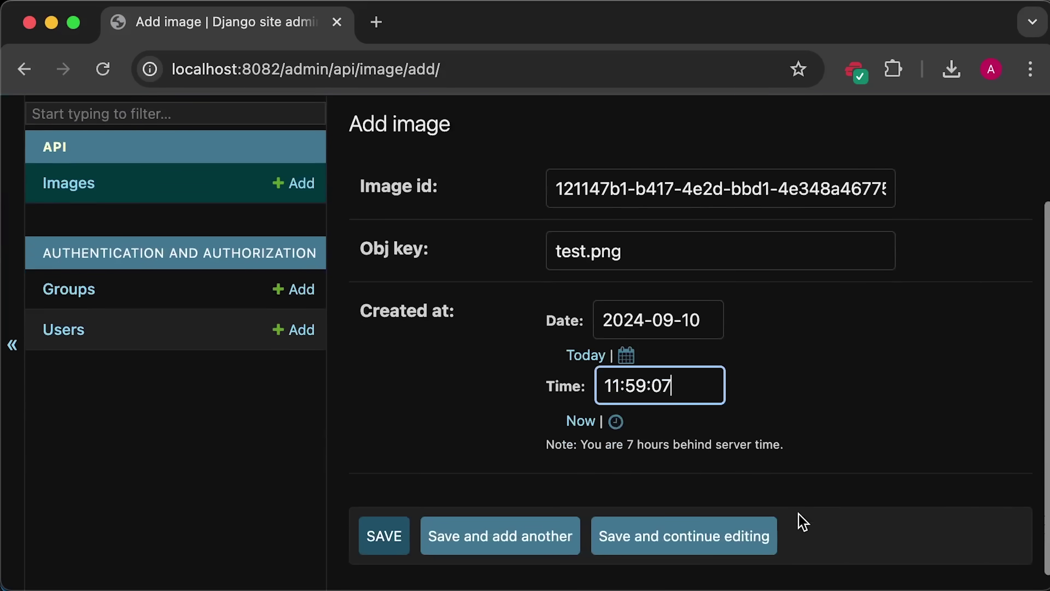
{"action": "left_click", "coordinate": [685, 556]}
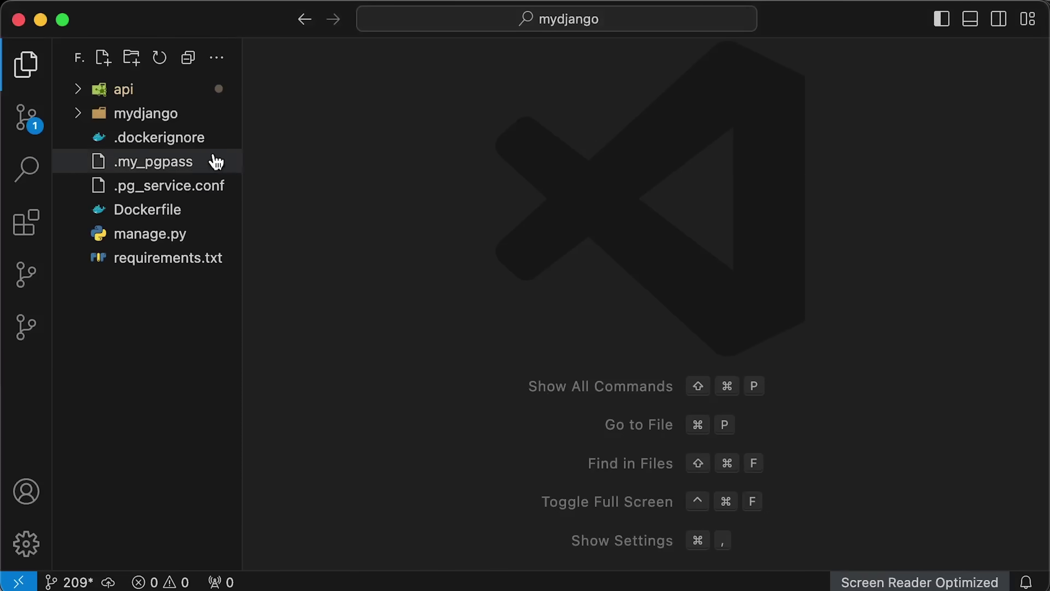
Step: Open mydjango/settings.py and highlight its INSTALLED_APPS and MIDDLEWARE lists
{"action": "left_click", "coordinate": [163, 115]}
{"action": "left_click", "coordinate": [168, 186]}
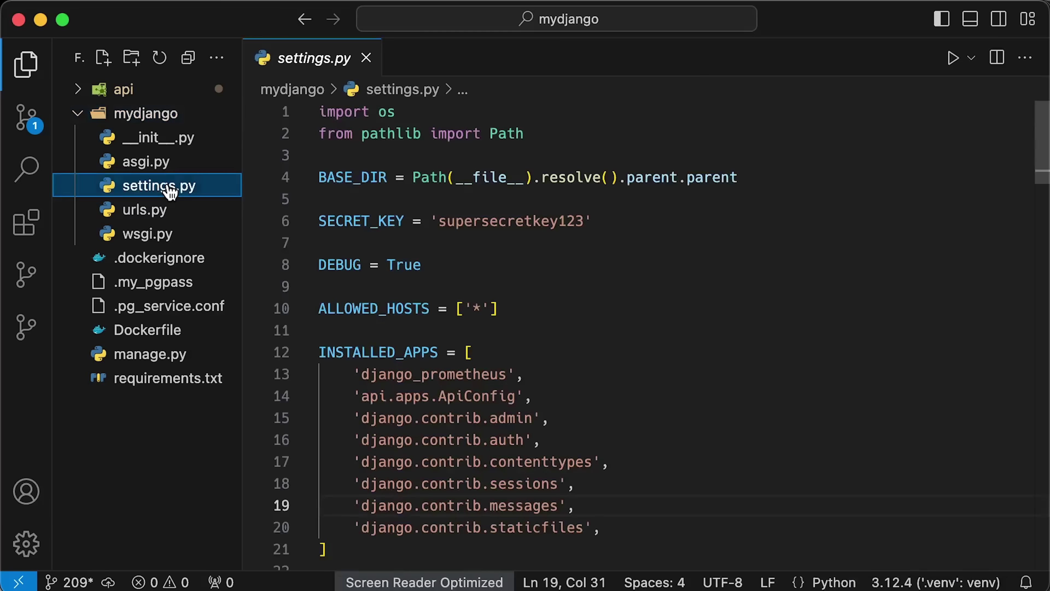
{"action": "scroll", "coordinate": [668, 424], "scroll_direction": "down", "scroll_amount": 3}
{"action": "left_click_drag", "start_coordinate": [372, 436], "coordinate": [316, 253]}
{"action": "left_click", "coordinate": [374, 440]}
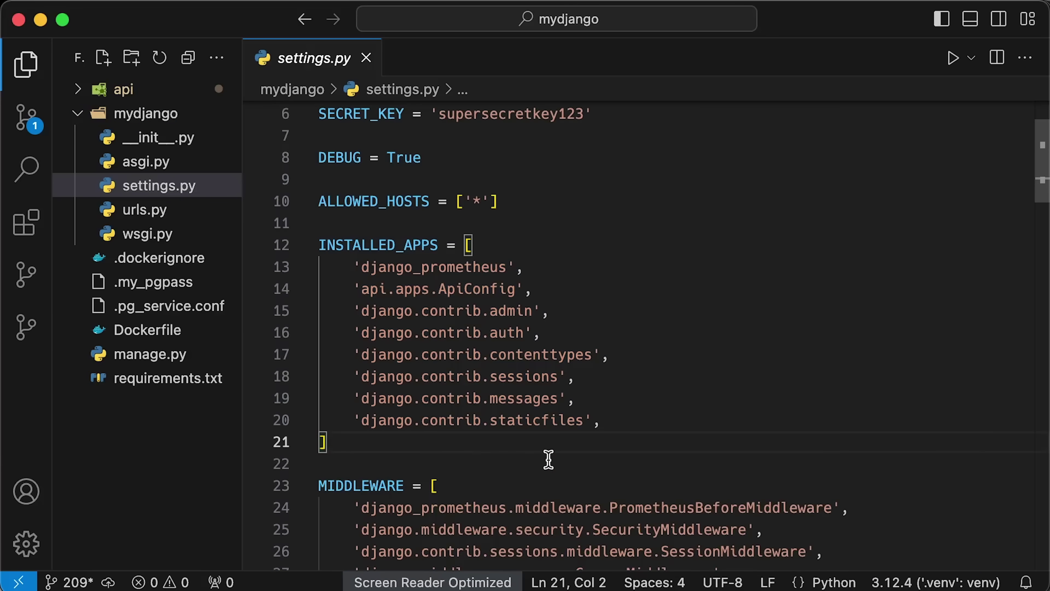
{"action": "scroll", "coordinate": [541, 459], "scroll_direction": "down", "scroll_amount": 3}
{"action": "scroll", "coordinate": [549, 458], "scroll_direction": "down", "scroll_amount": 1}
{"action": "left_click_drag", "start_coordinate": [362, 467], "coordinate": [307, 248]}
{"action": "left_click", "coordinate": [409, 470]}
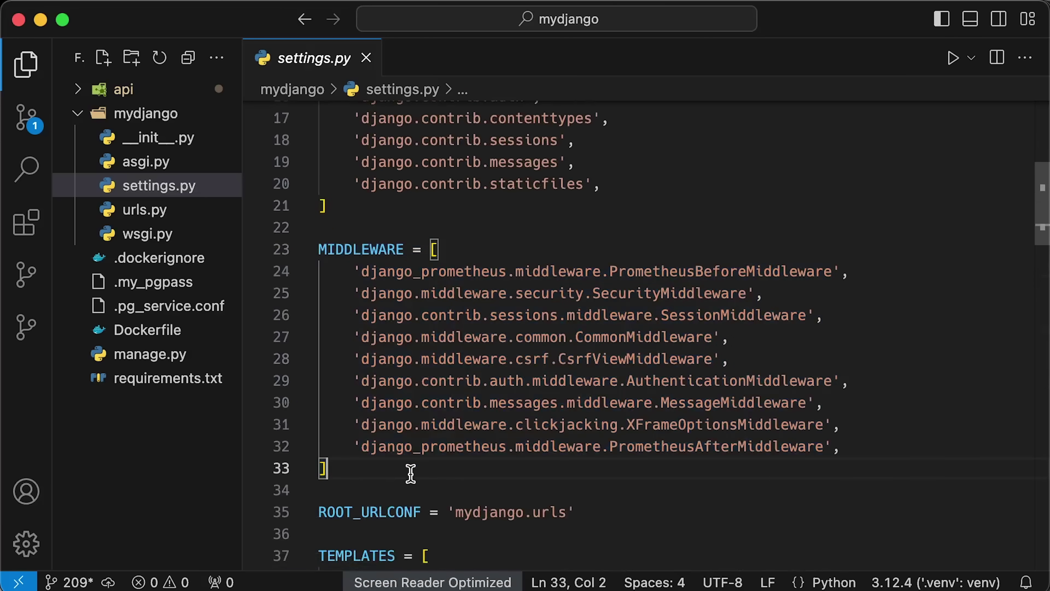
{"action": "scroll", "coordinate": [610, 503], "scroll_direction": "up", "scroll_amount": 4}
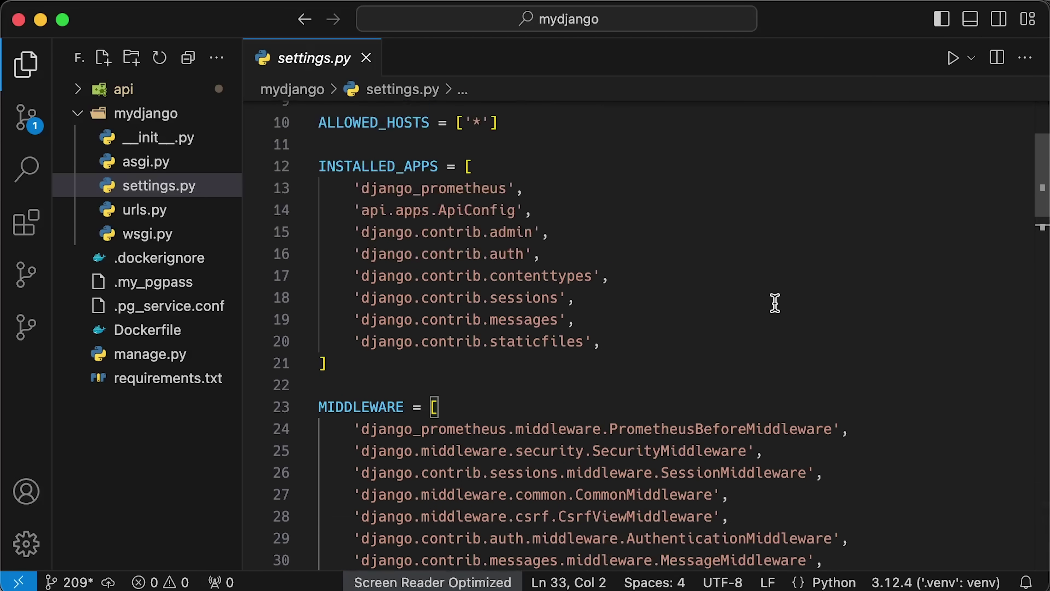
{"action": "scroll", "coordinate": [774, 303], "scroll_direction": "up", "scroll_amount": 3}
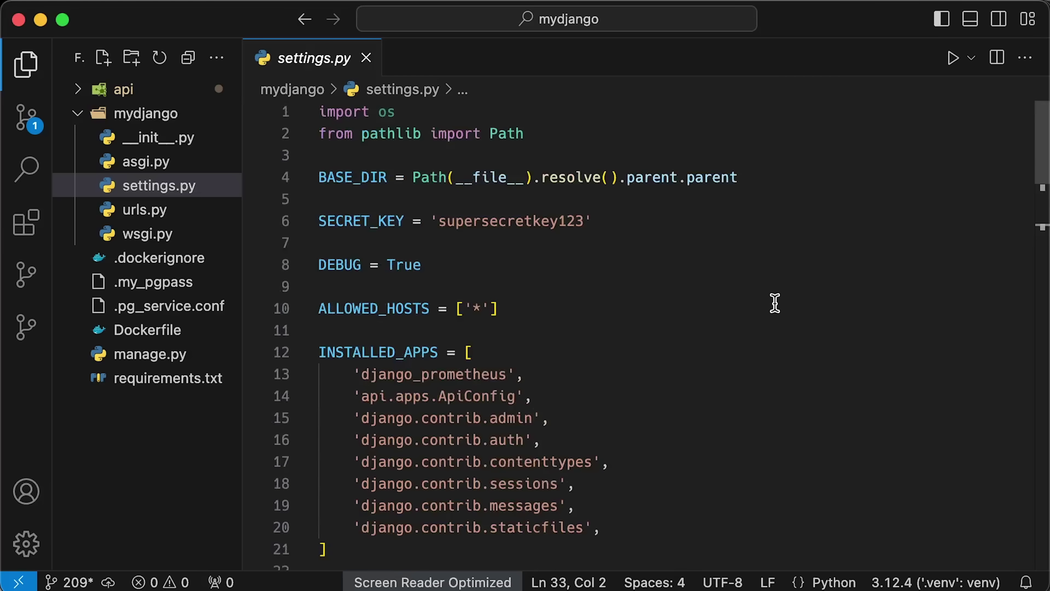
Step: Look over urls.py, then open deploy/django-app/deployment.yaml
{"action": "left_click", "coordinate": [197, 214]}
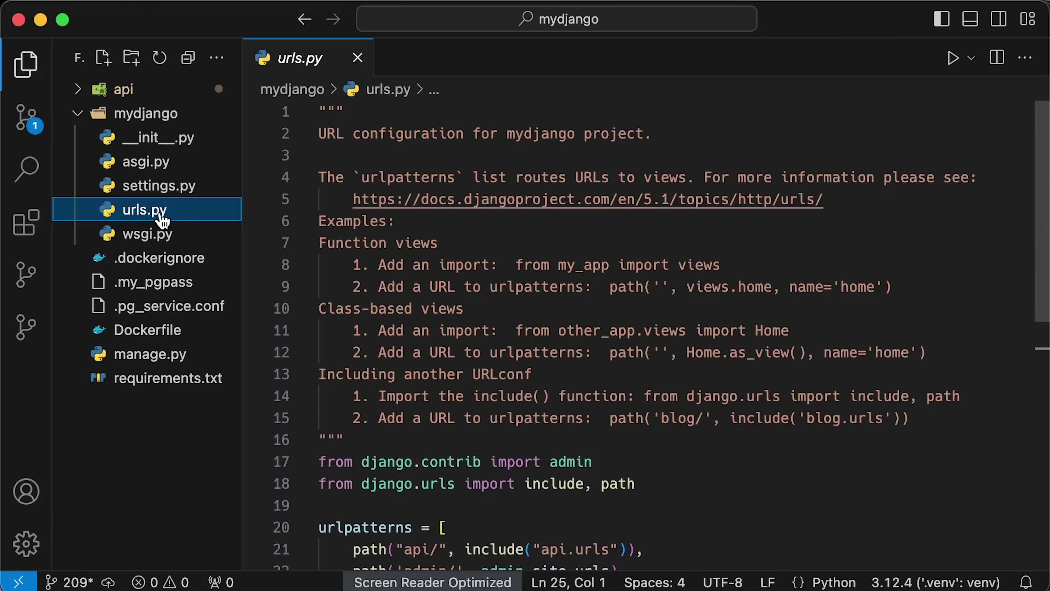
{"action": "scroll", "coordinate": [740, 391], "scroll_direction": "down", "scroll_amount": 3}
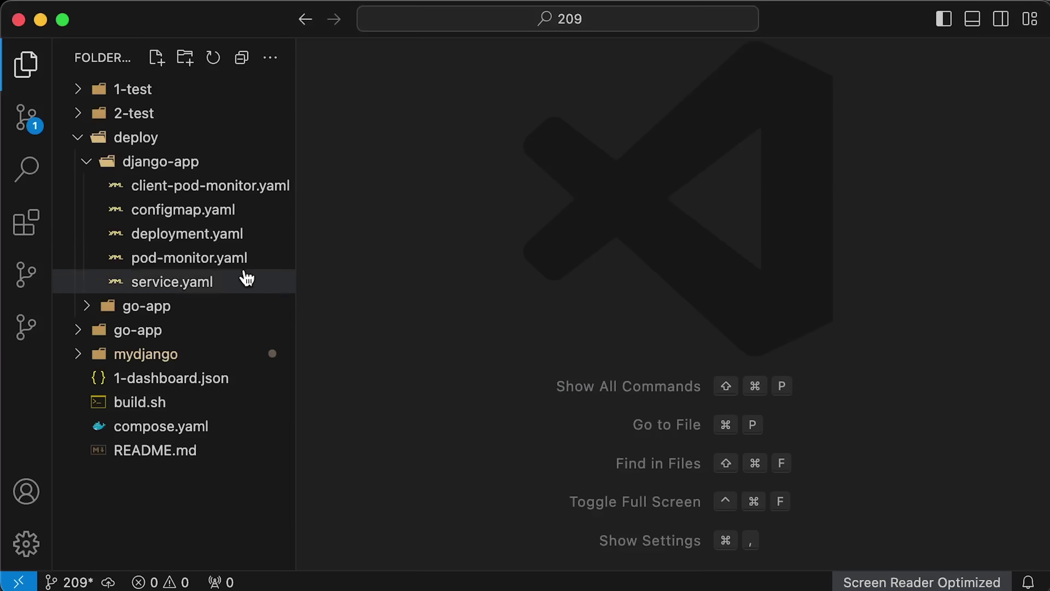
{"action": "left_click", "coordinate": [161, 234]}
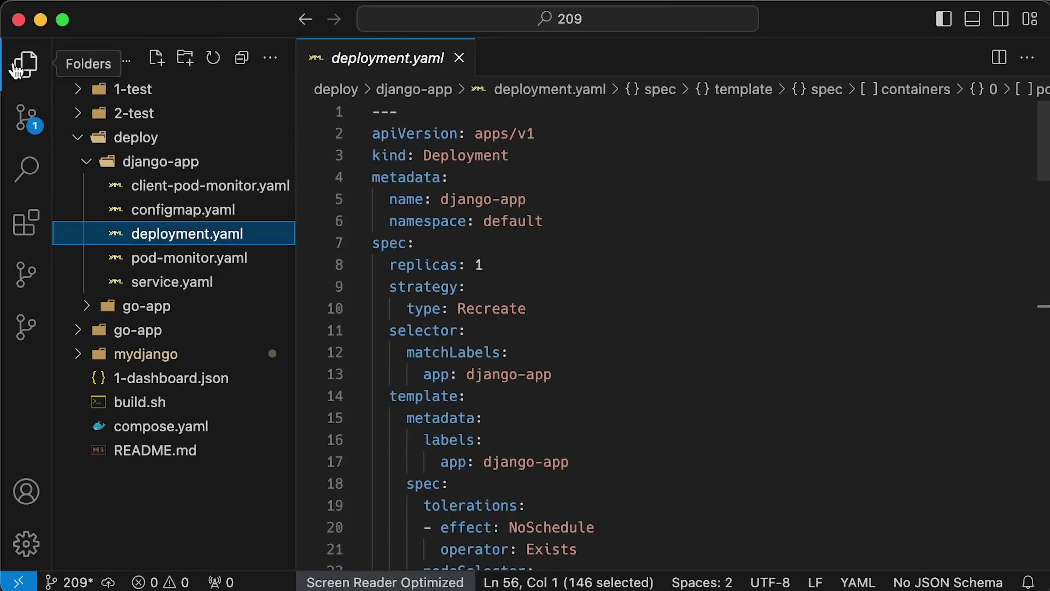
{"action": "left_click", "coordinate": [25, 64]}
{"action": "scroll", "coordinate": [611, 356], "scroll_direction": "down", "scroll_amount": 5}
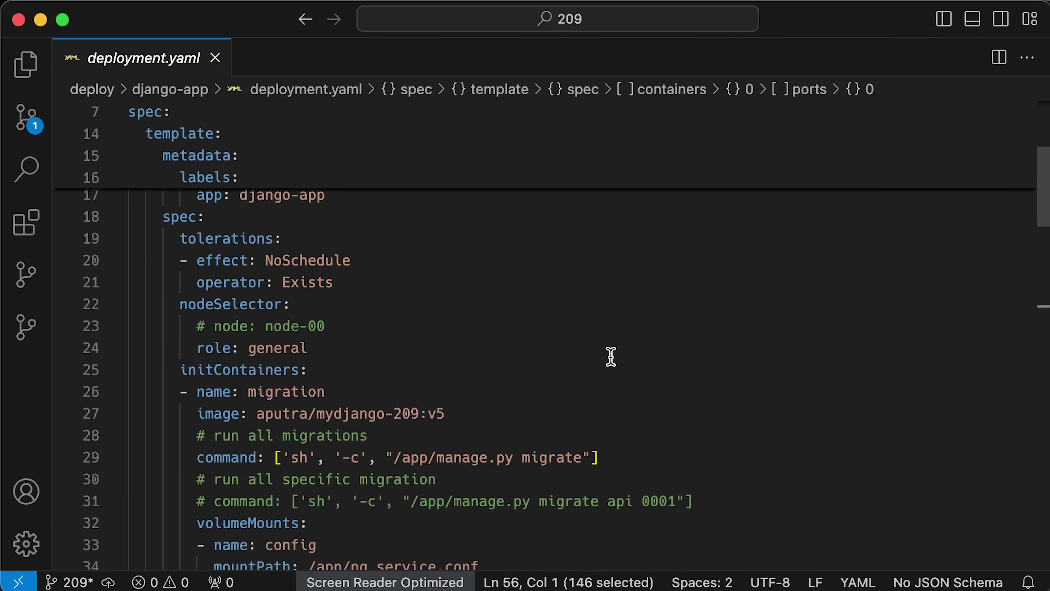
{"action": "left_click_drag", "start_coordinate": [302, 295], "coordinate": [181, 291]}
{"action": "left_click_drag", "start_coordinate": [612, 372], "coordinate": [199, 373]}
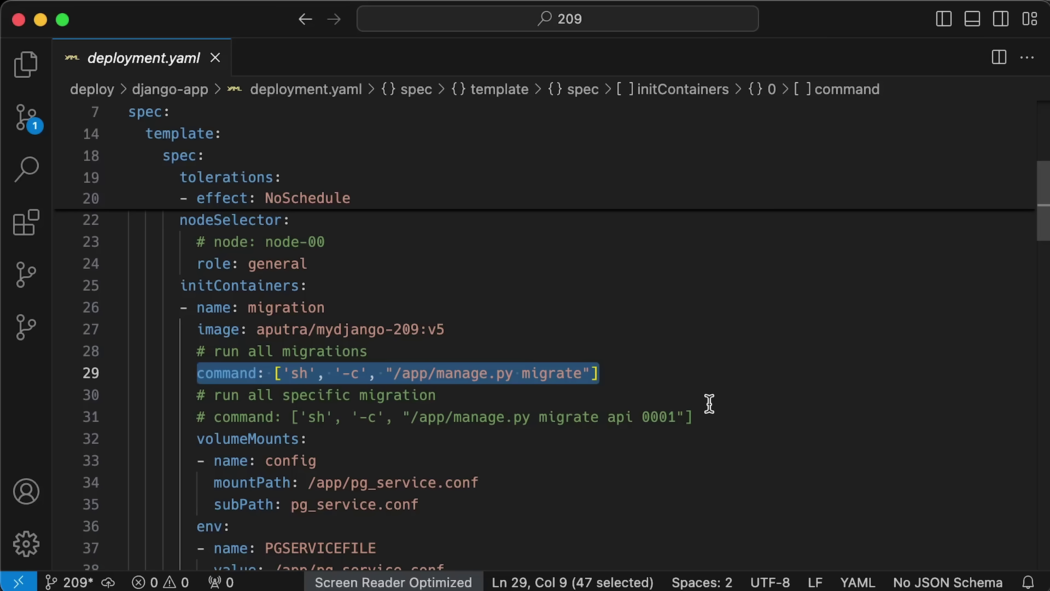
{"action": "key", "text": "super+slash"}
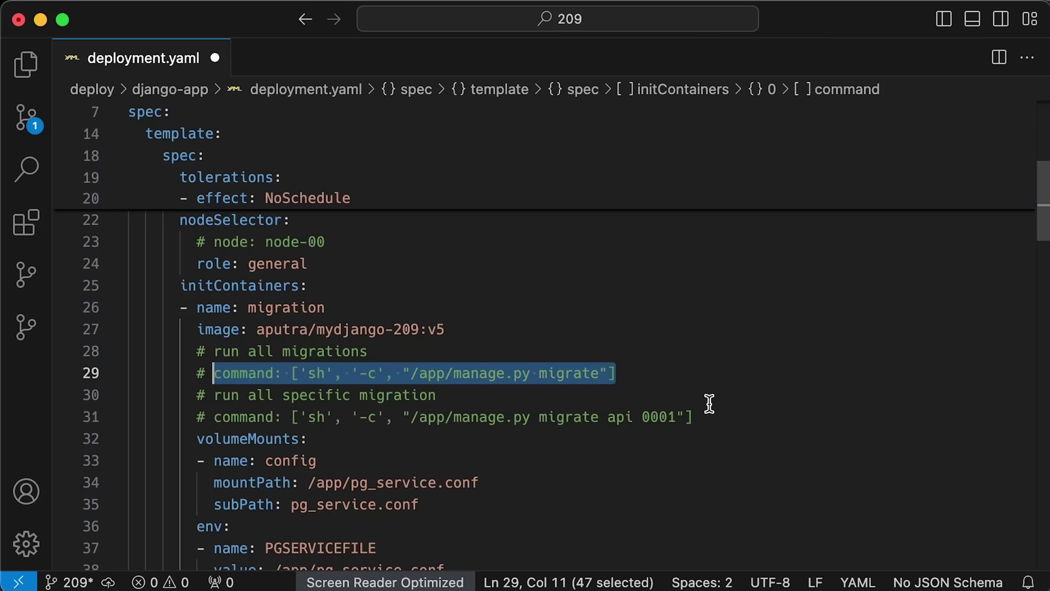
{"action": "left_click", "coordinate": [712, 416]}
{"action": "key", "text": "super+slash"}
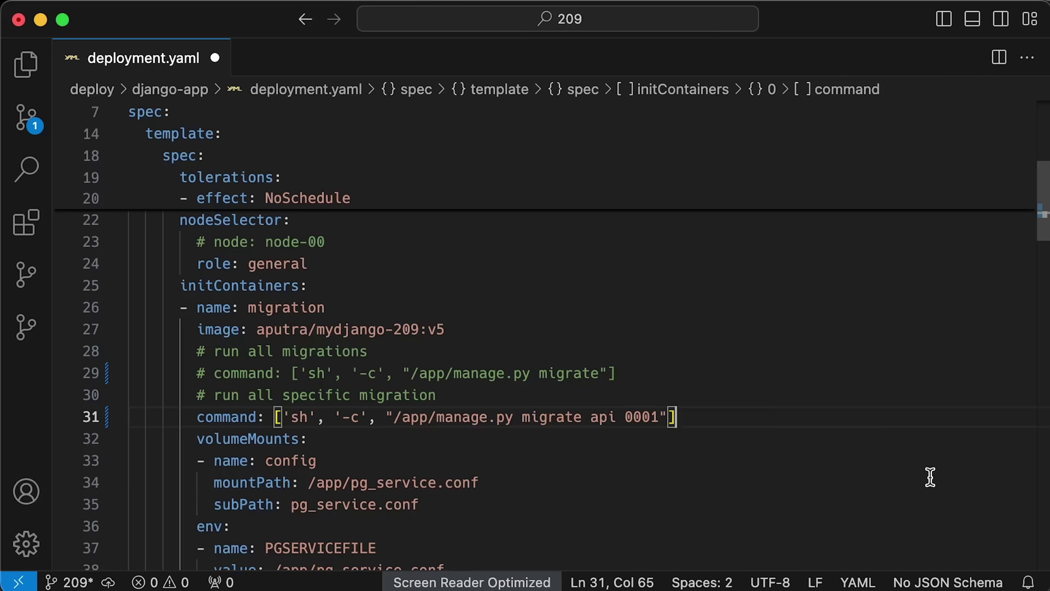
{"action": "key", "text": "super+slash"}
{"action": "key", "text": "Up"}
{"action": "key", "text": "Up"}
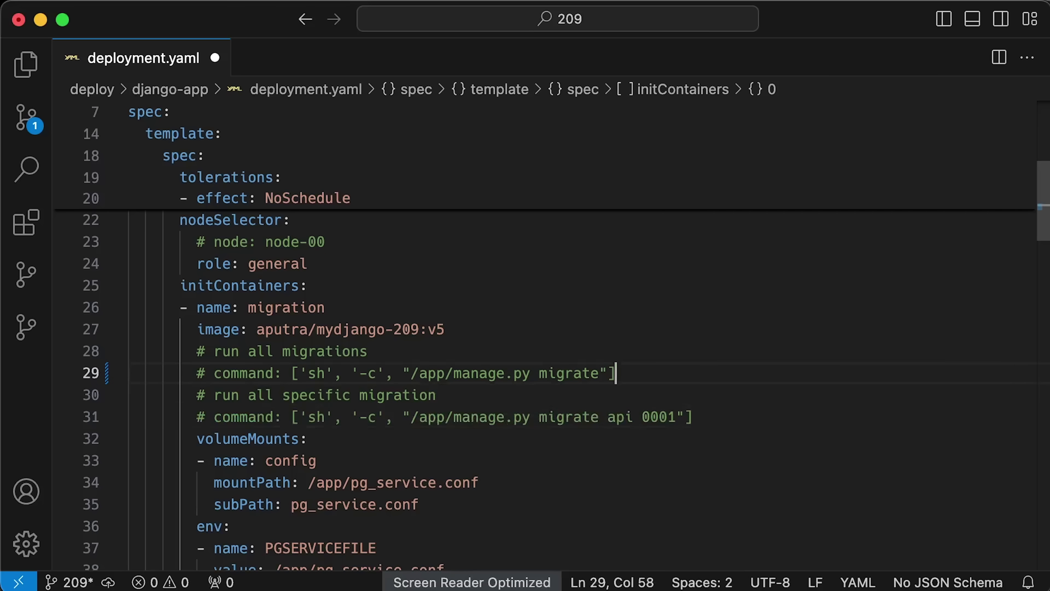
{"action": "key", "text": "super+slash"}
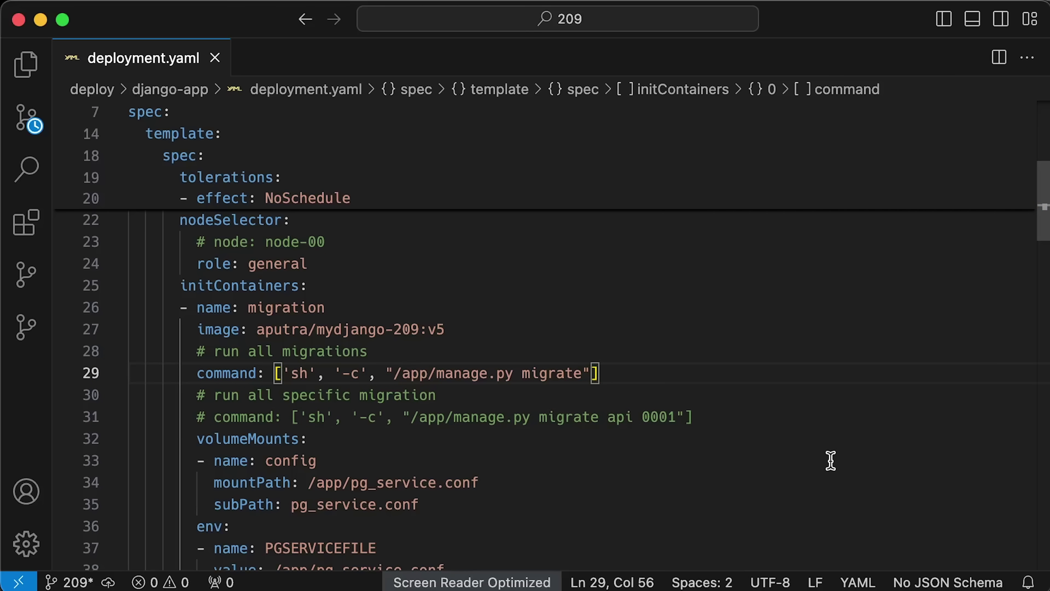
{"action": "left_click", "coordinate": [18, 66]}
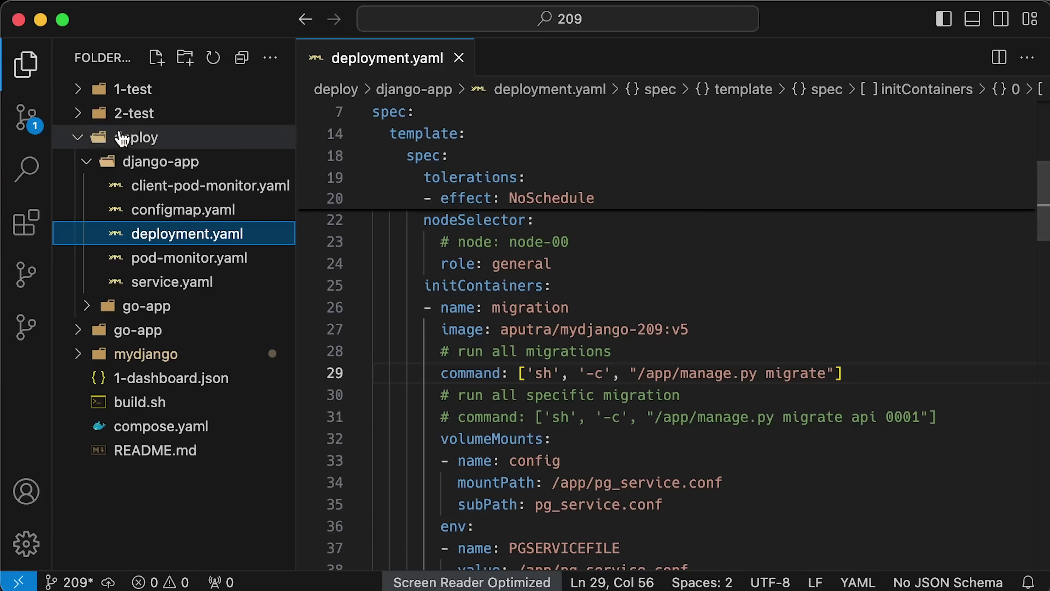
{"action": "left_click", "coordinate": [136, 89]}
Step: Open 1-django-client.yaml, hide the sidebar and highlight its 'kind: Job' line
{"action": "left_click", "coordinate": [144, 116]}
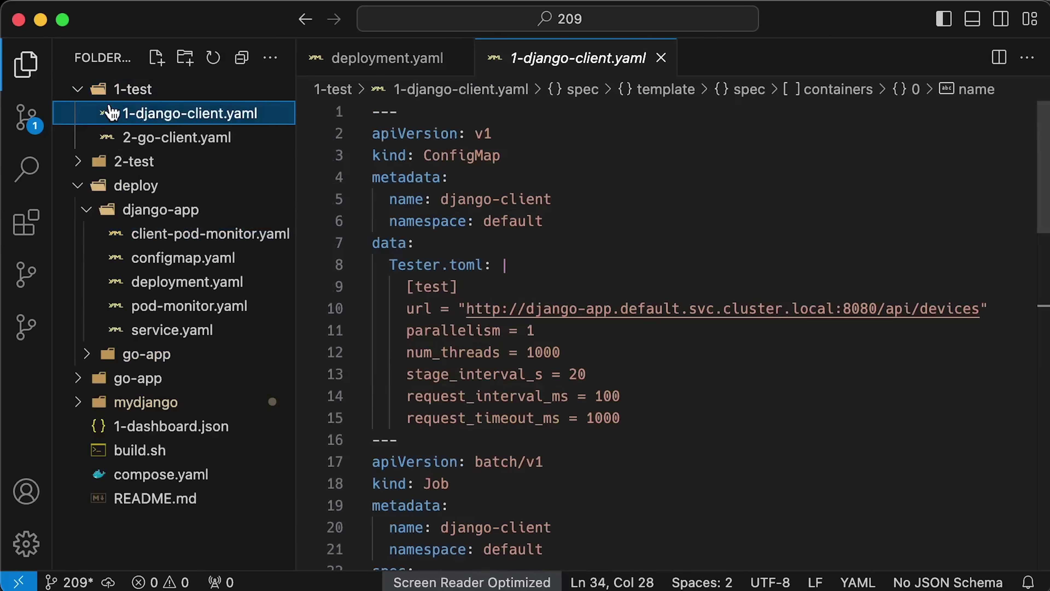
{"action": "left_click", "coordinate": [24, 63]}
{"action": "scroll", "coordinate": [301, 263], "scroll_direction": "down", "scroll_amount": 5}
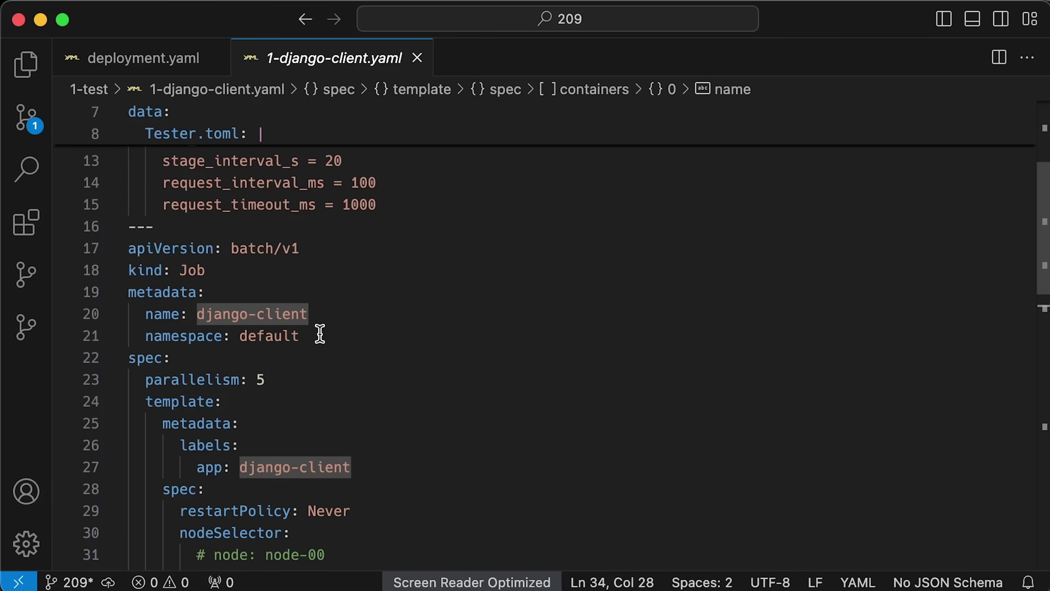
{"action": "left_click", "coordinate": [338, 313]}
{"action": "left_click_drag", "start_coordinate": [220, 272], "coordinate": [125, 271]}
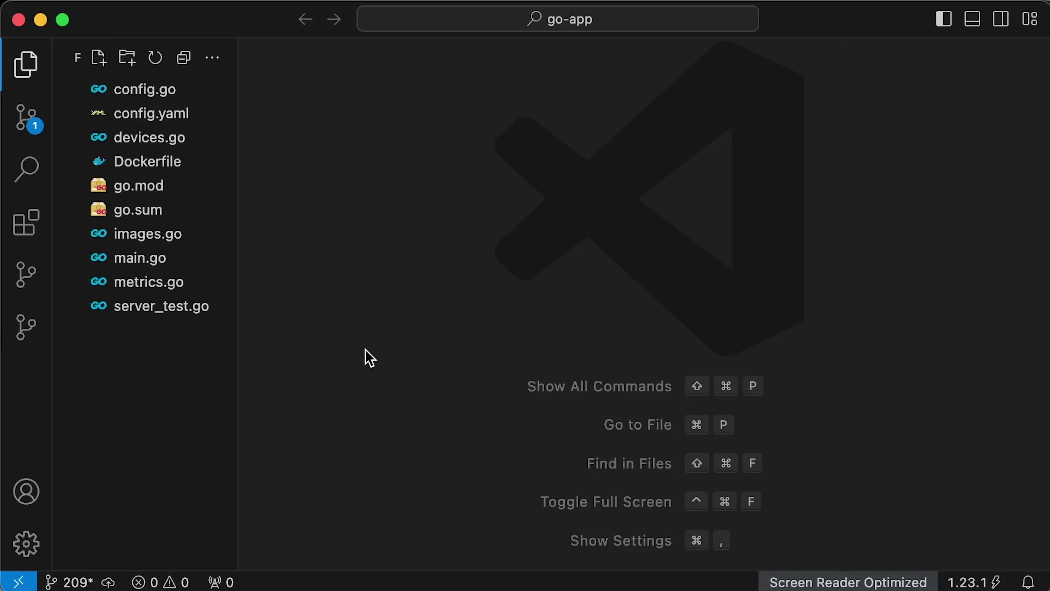
{"action": "left_click", "coordinate": [174, 265]}
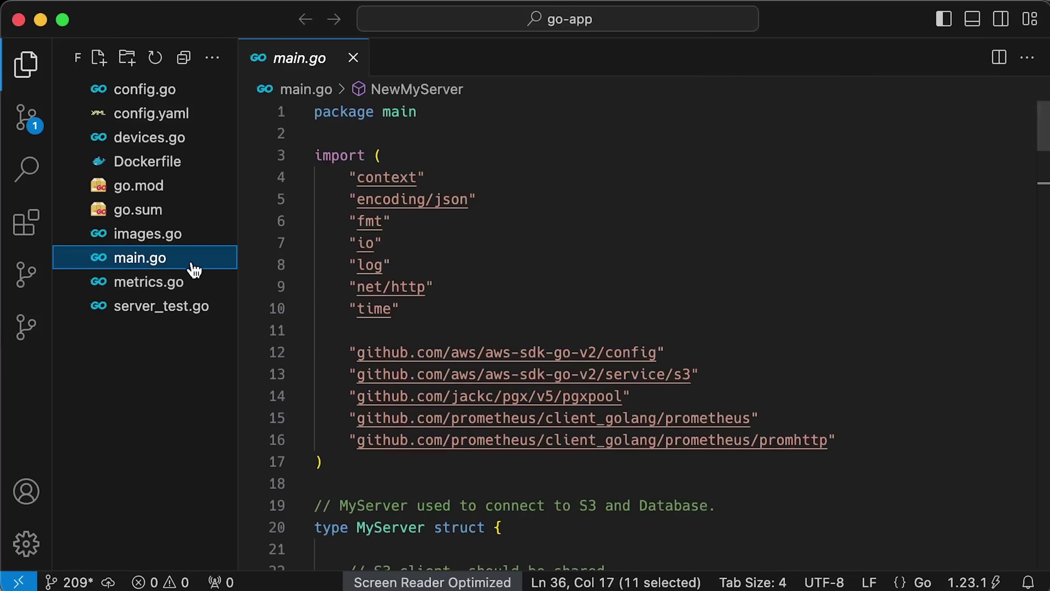
{"action": "scroll", "coordinate": [764, 296], "scroll_direction": "down", "scroll_amount": 5}
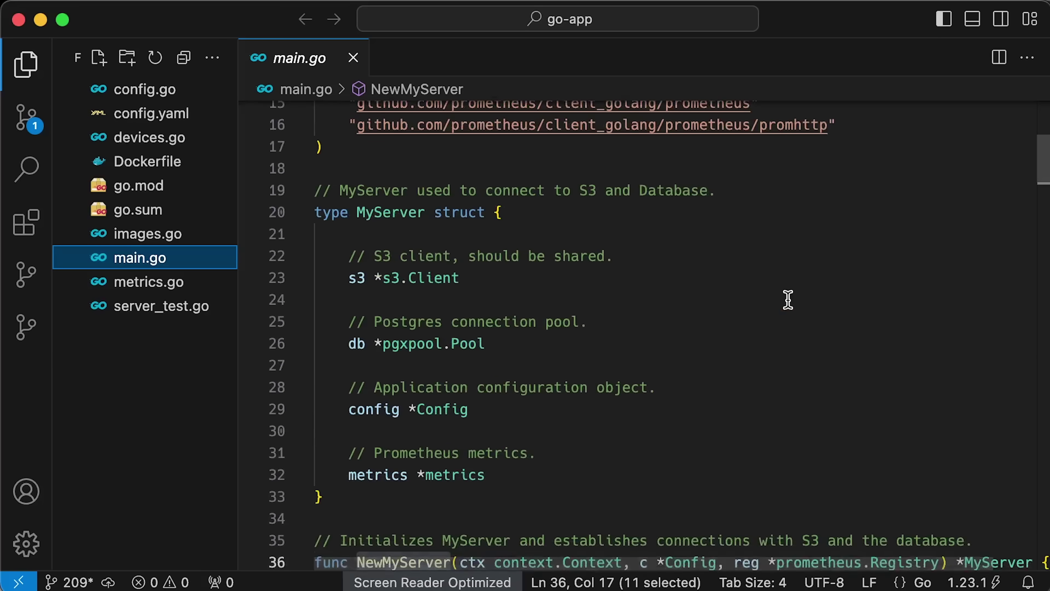
{"action": "scroll", "coordinate": [788, 300], "scroll_direction": "down", "scroll_amount": 6}
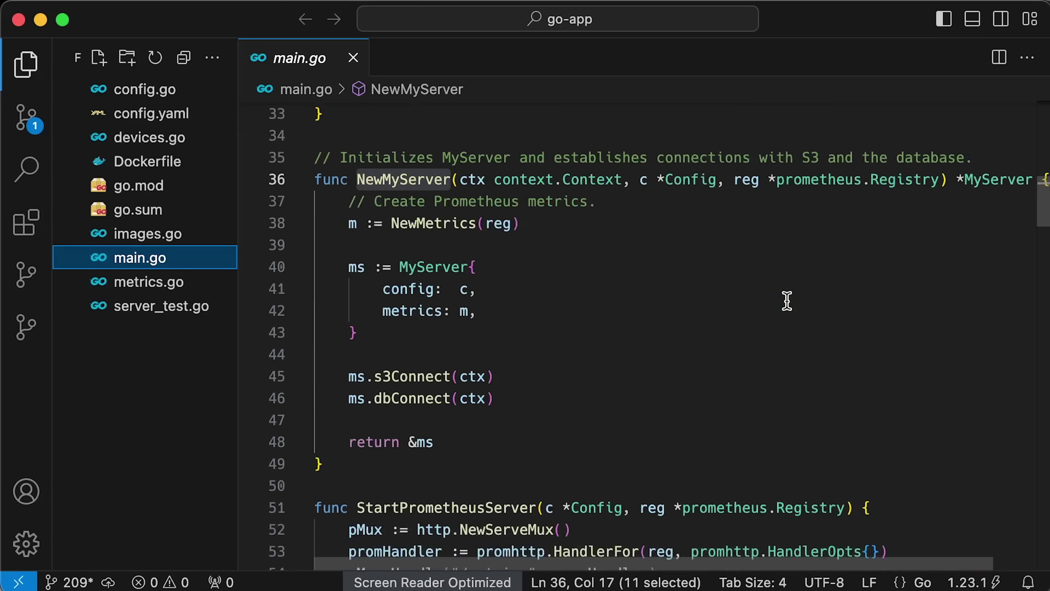
{"action": "scroll", "coordinate": [786, 301], "scroll_direction": "down", "scroll_amount": 5}
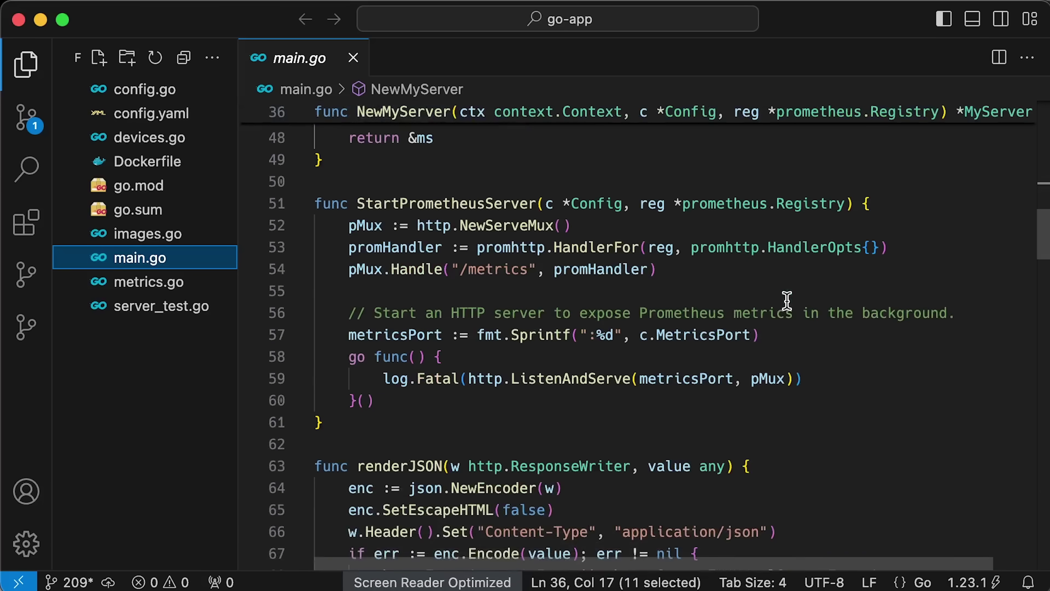
{"action": "scroll", "coordinate": [787, 301], "scroll_direction": "down", "scroll_amount": 5}
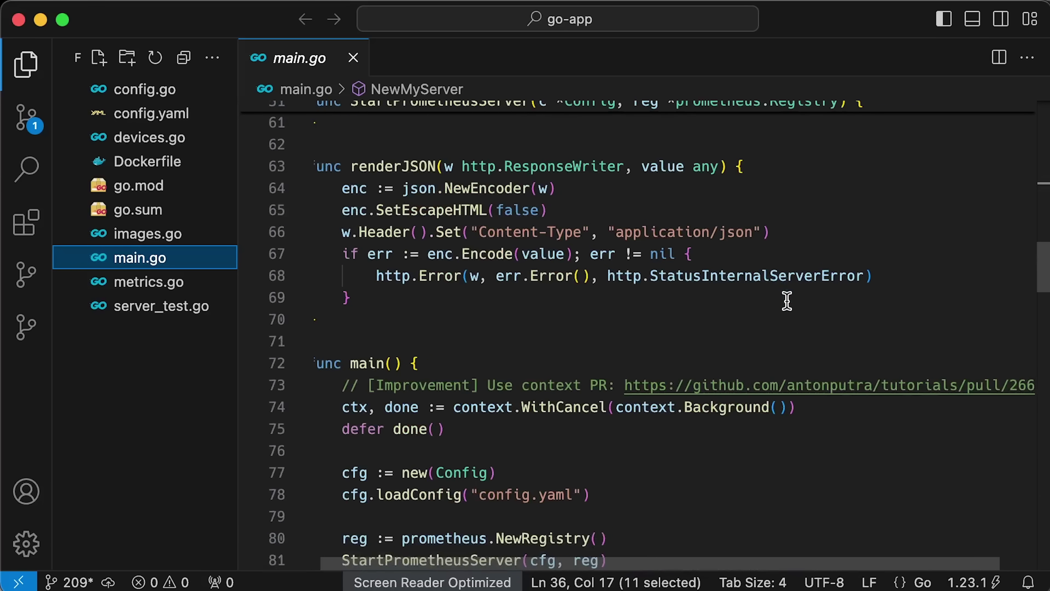
{"action": "scroll", "coordinate": [787, 301], "scroll_direction": "down", "scroll_amount": 5}
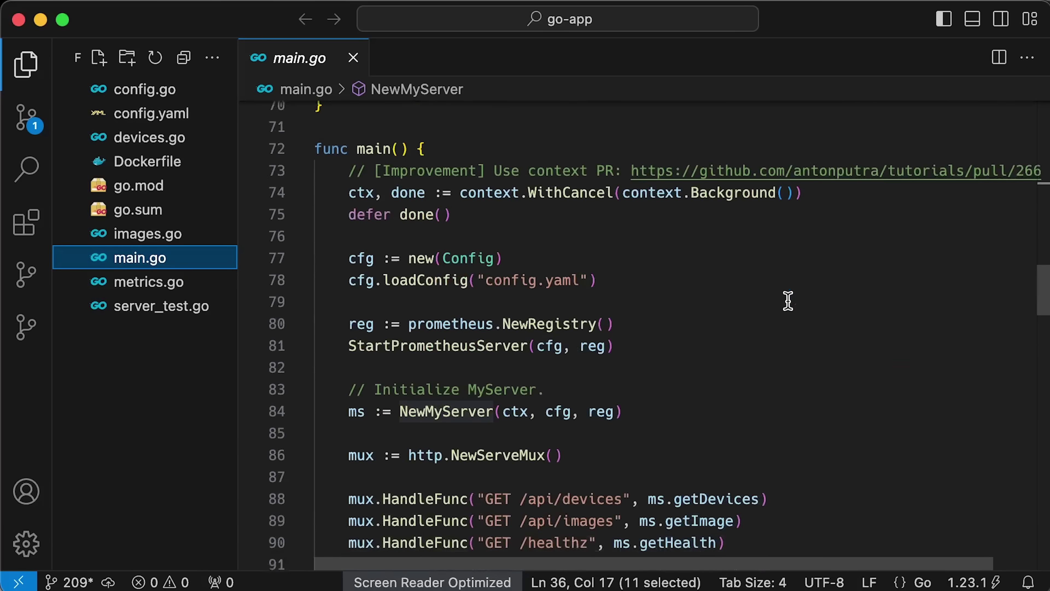
{"action": "left_click_drag", "start_coordinate": [729, 422], "coordinate": [335, 372]}
{"action": "left_click", "coordinate": [754, 443]}
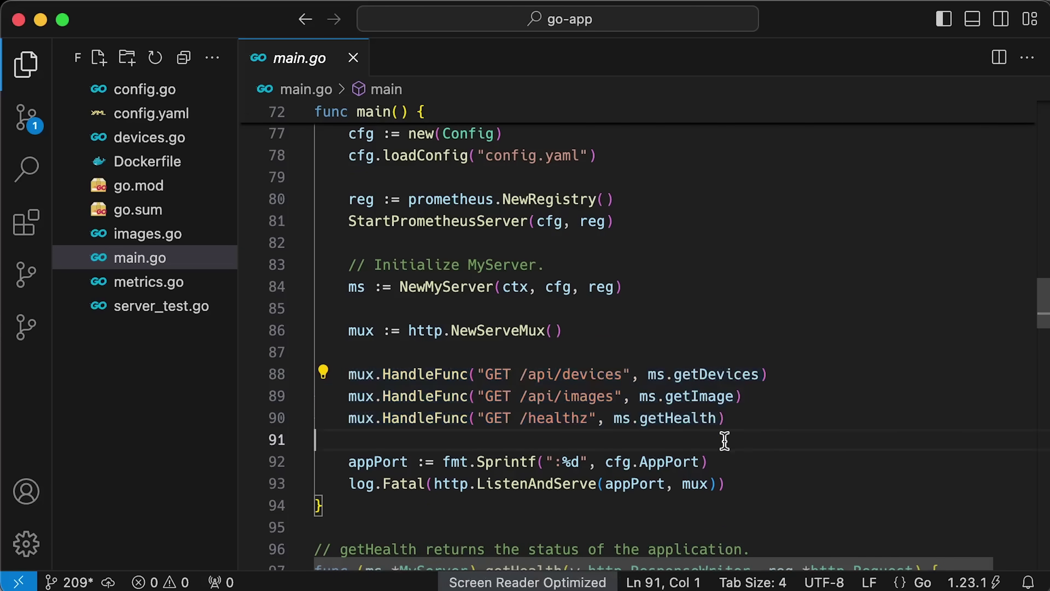
{"action": "left_click_drag", "start_coordinate": [622, 374], "coordinate": [481, 375]}
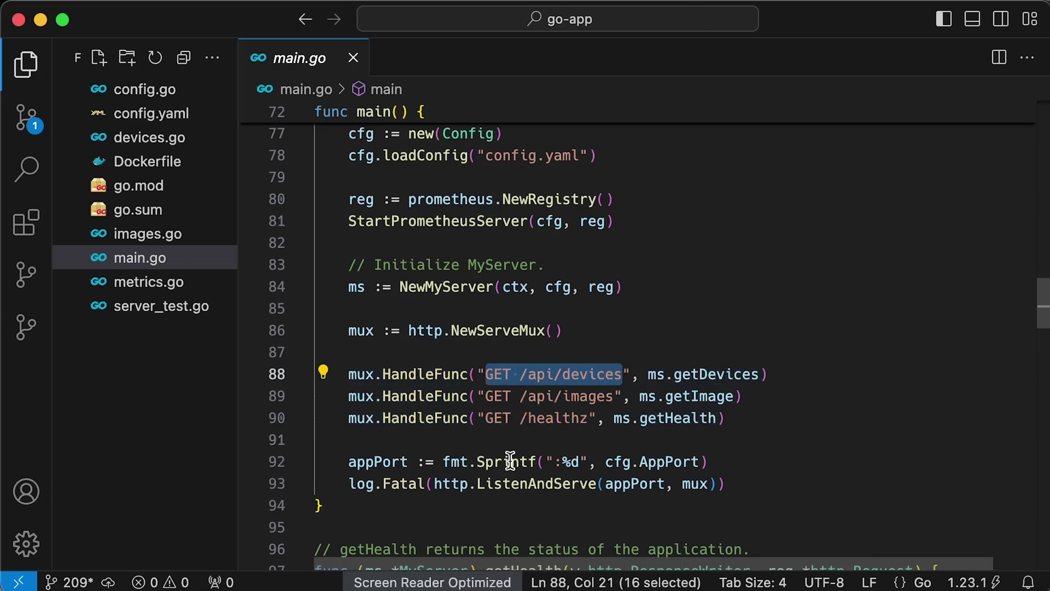
{"action": "left_click", "coordinate": [507, 440]}
{"action": "scroll", "coordinate": [515, 439], "scroll_direction": "down", "scroll_amount": 3}
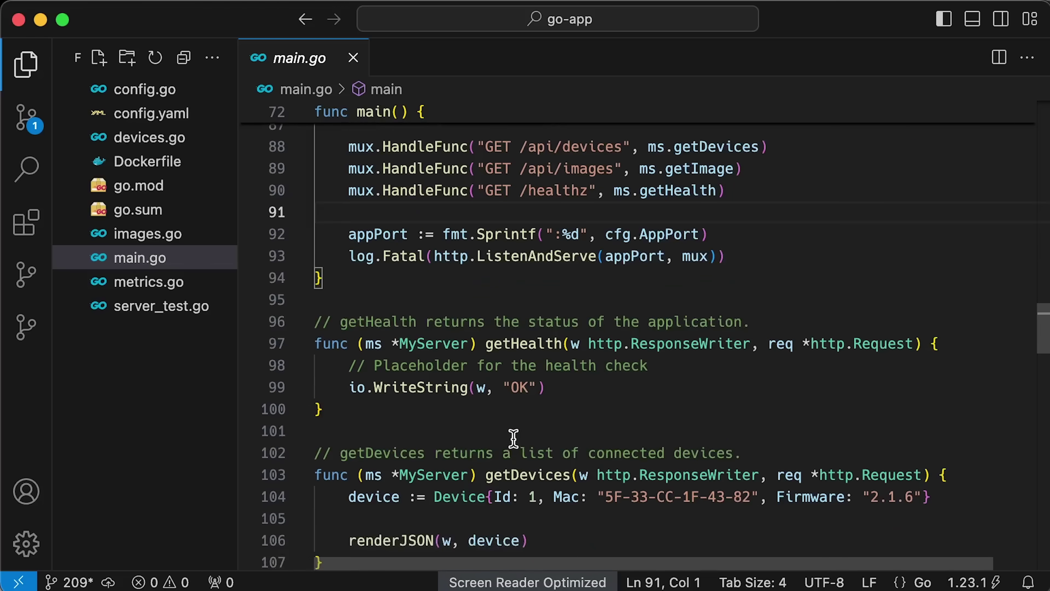
{"action": "scroll", "coordinate": [513, 437], "scroll_direction": "up", "scroll_amount": 20}
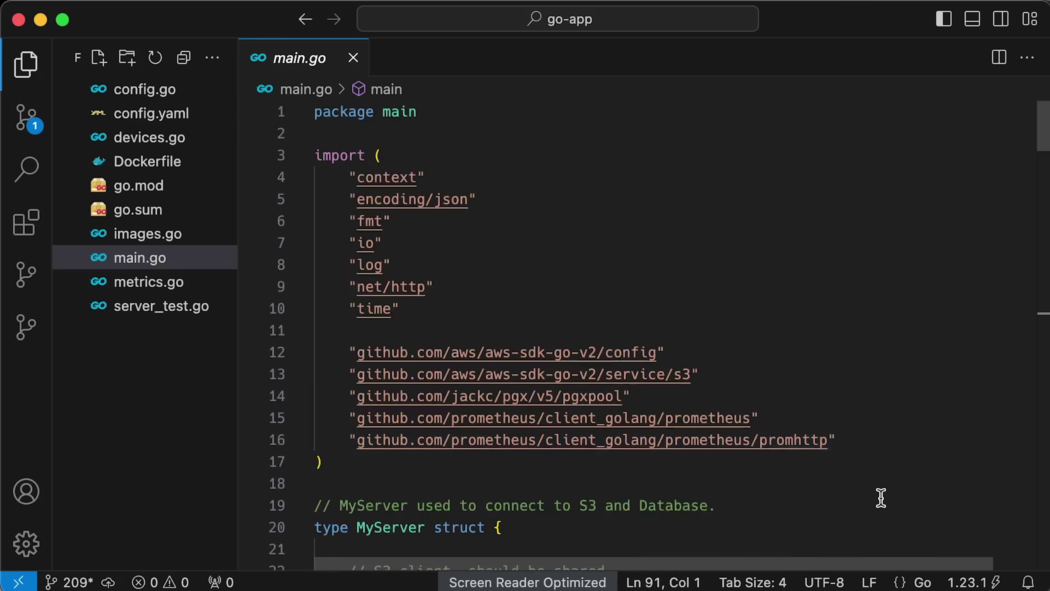
{"action": "left_click_drag", "start_coordinate": [729, 377], "coordinate": [338, 353]}
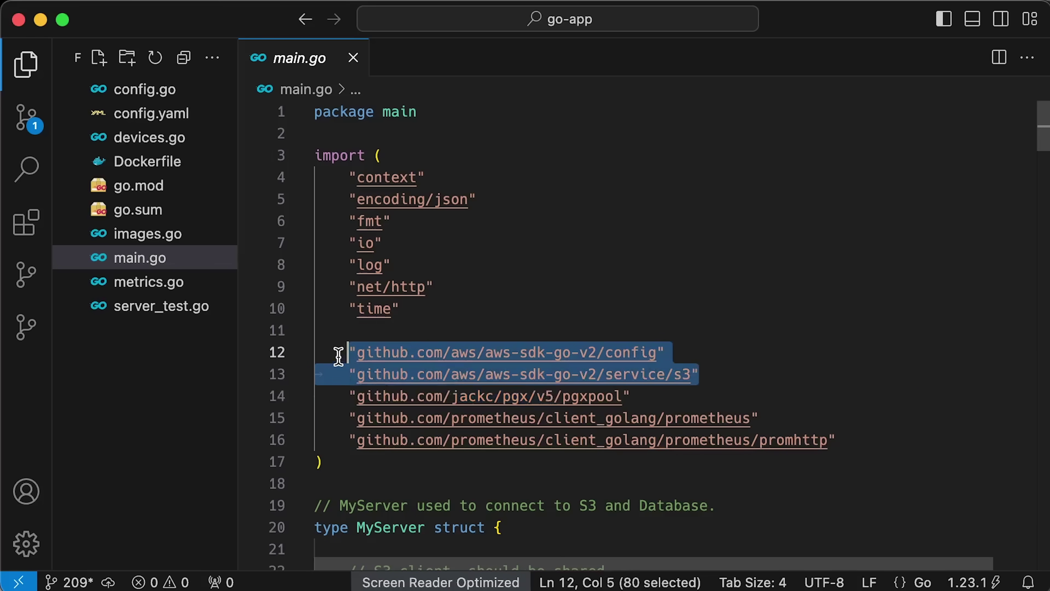
{"action": "left_click_drag", "start_coordinate": [655, 396], "coordinate": [323, 397]}
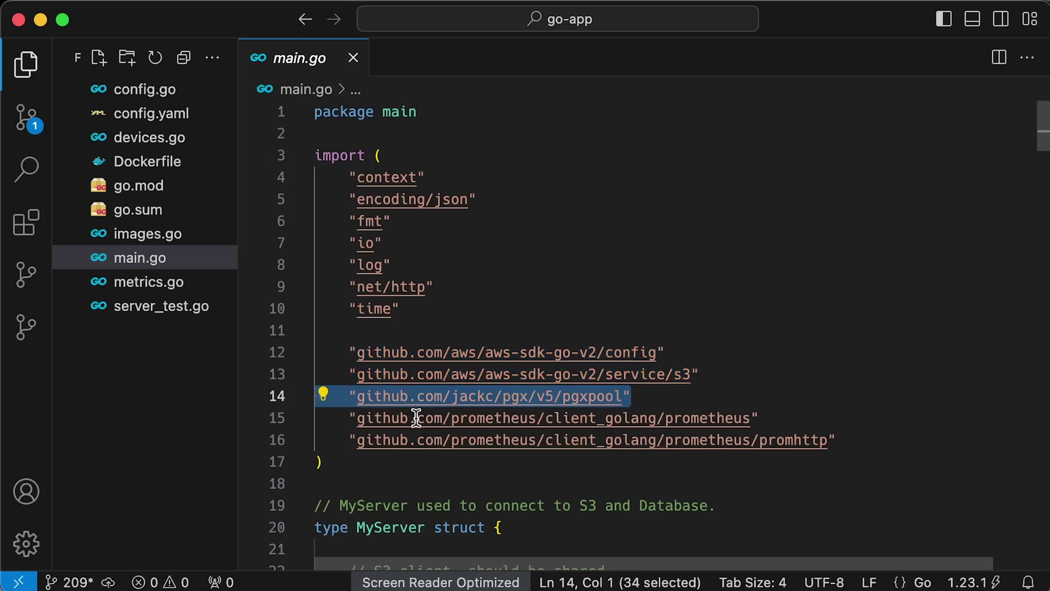
{"action": "left_click", "coordinate": [476, 483]}
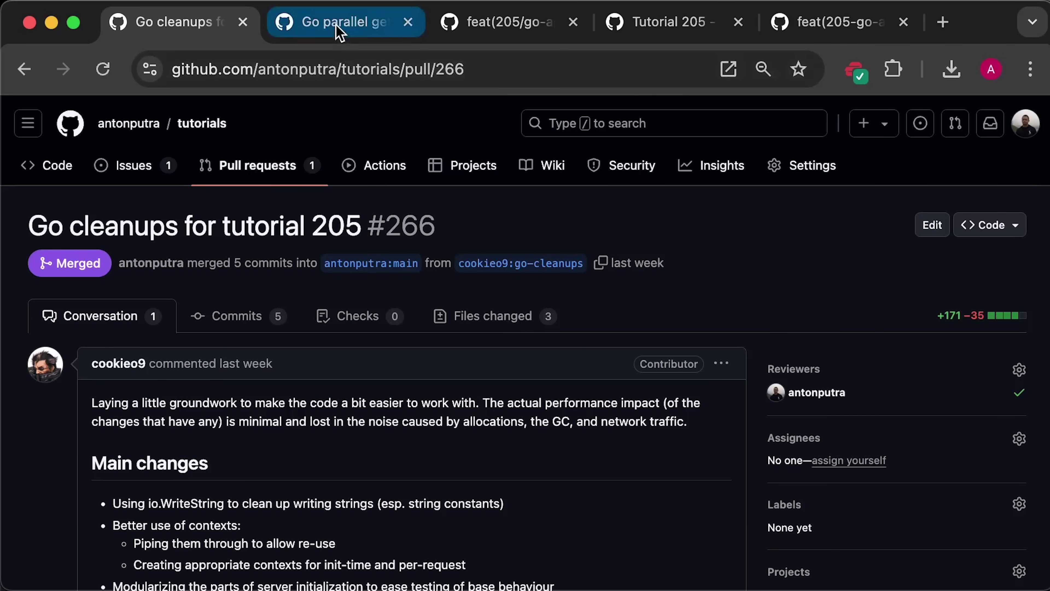
Step: Browse pull requests #279, #278, #269 and #265 in their browser tabs
{"action": "left_click", "coordinate": [339, 31]}
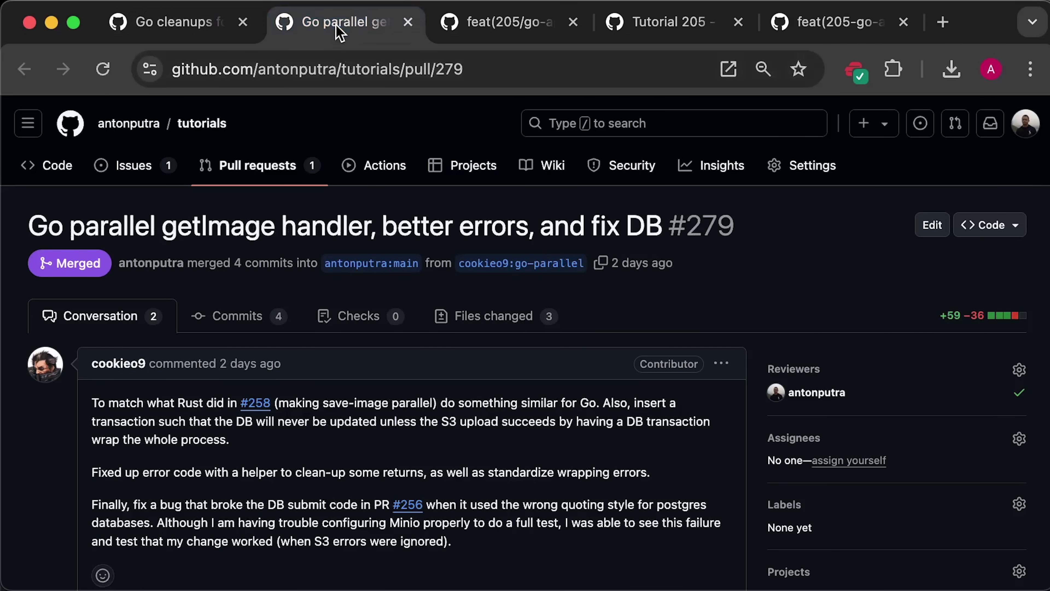
{"action": "left_click", "coordinate": [503, 33]}
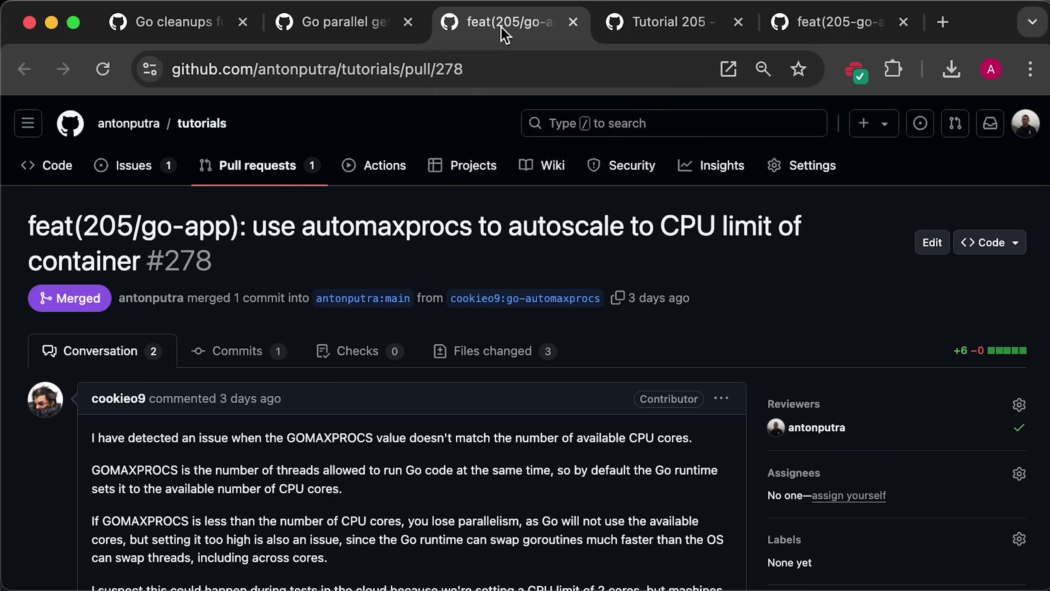
{"action": "left_click", "coordinate": [664, 33]}
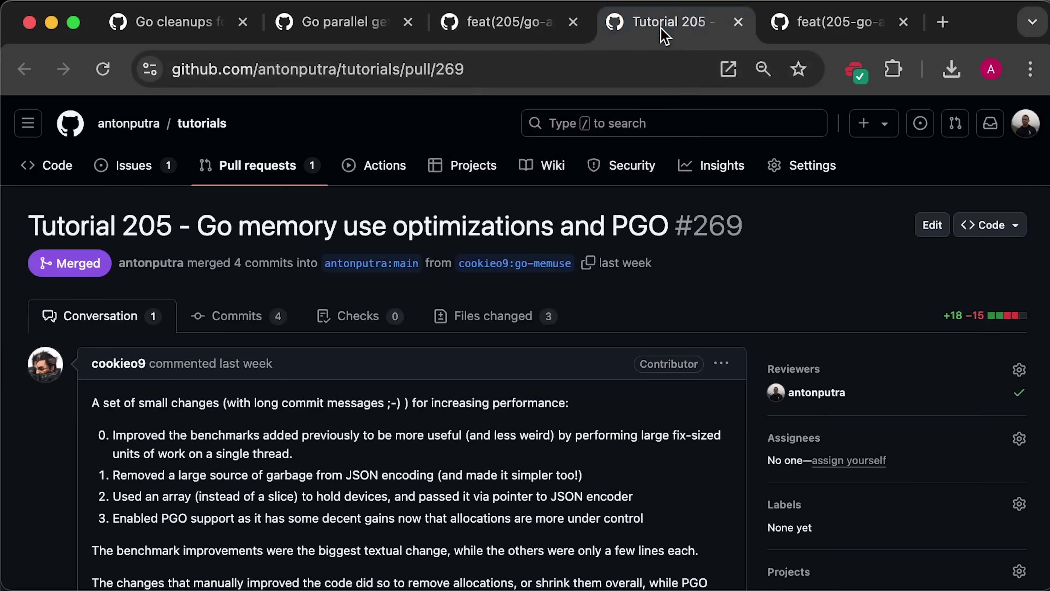
{"action": "left_click", "coordinate": [823, 32]}
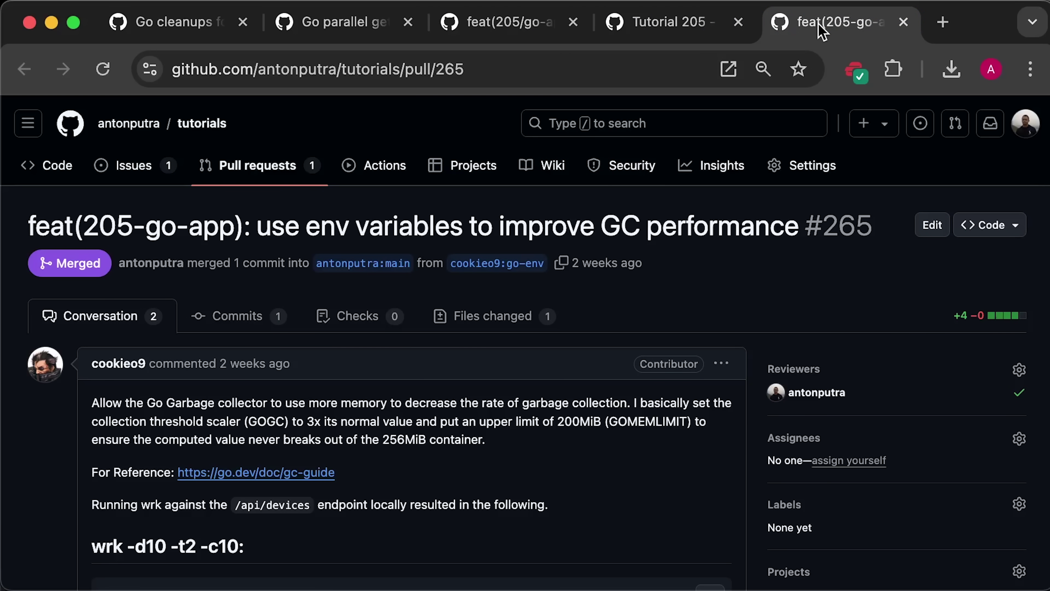
{"action": "scroll", "coordinate": [723, 290], "scroll_direction": "down", "scroll_amount": 6}
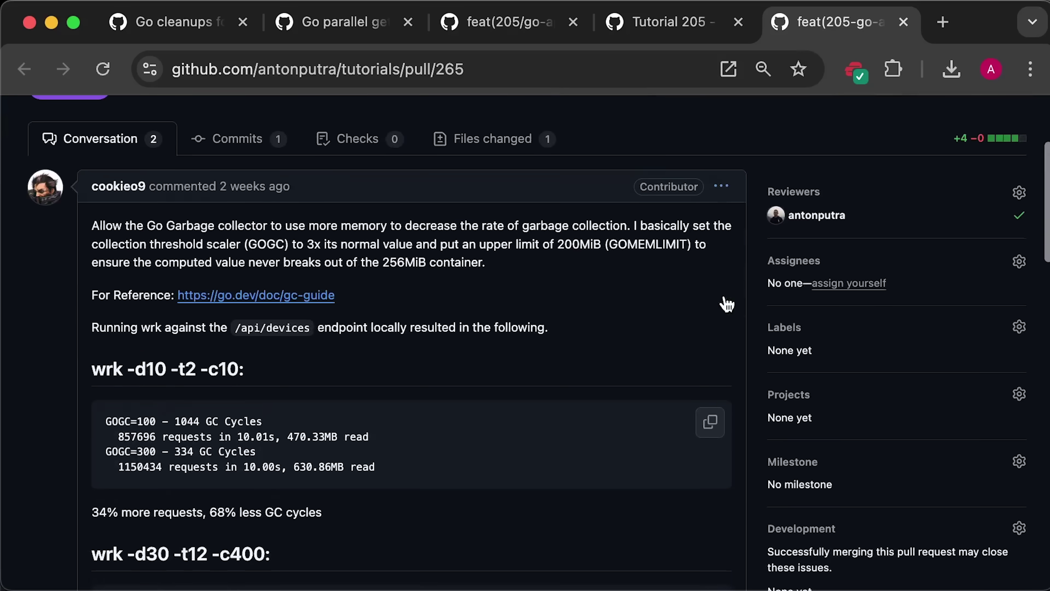
{"action": "scroll", "coordinate": [723, 302], "scroll_direction": "down", "scroll_amount": 15}
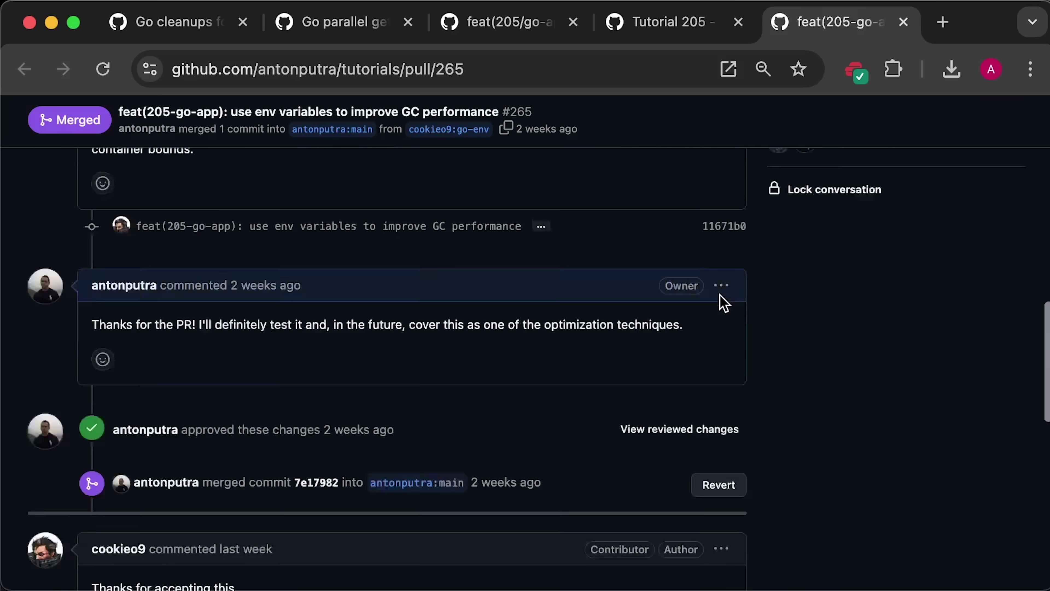
{"action": "scroll", "coordinate": [721, 300], "scroll_direction": "up", "scroll_amount": 20}
Step: Return to pull request #269 and scroll down to its Benchmarks results
{"action": "left_click", "coordinate": [658, 25]}
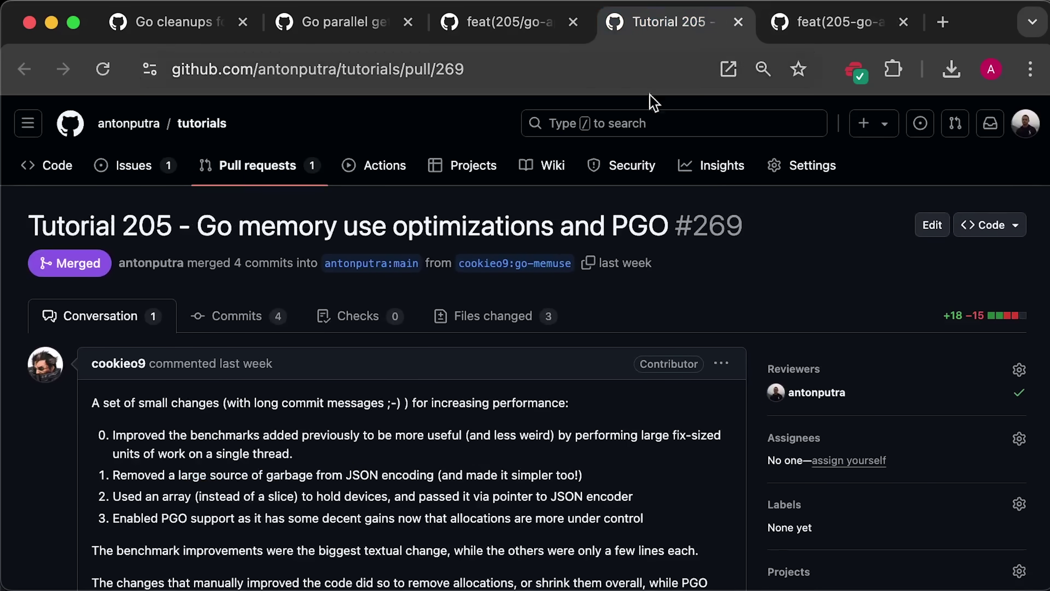
{"action": "scroll", "coordinate": [656, 282], "scroll_direction": "down", "scroll_amount": 2}
{"action": "scroll", "coordinate": [655, 283], "scroll_direction": "down", "scroll_amount": 10}
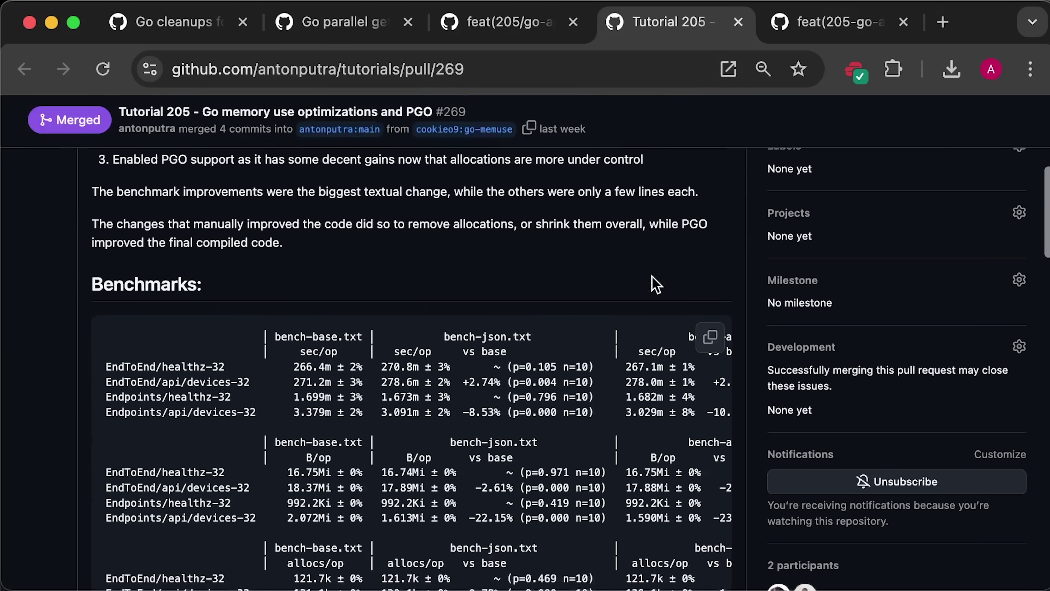
{"action": "scroll", "coordinate": [653, 282], "scroll_direction": "down", "scroll_amount": 7}
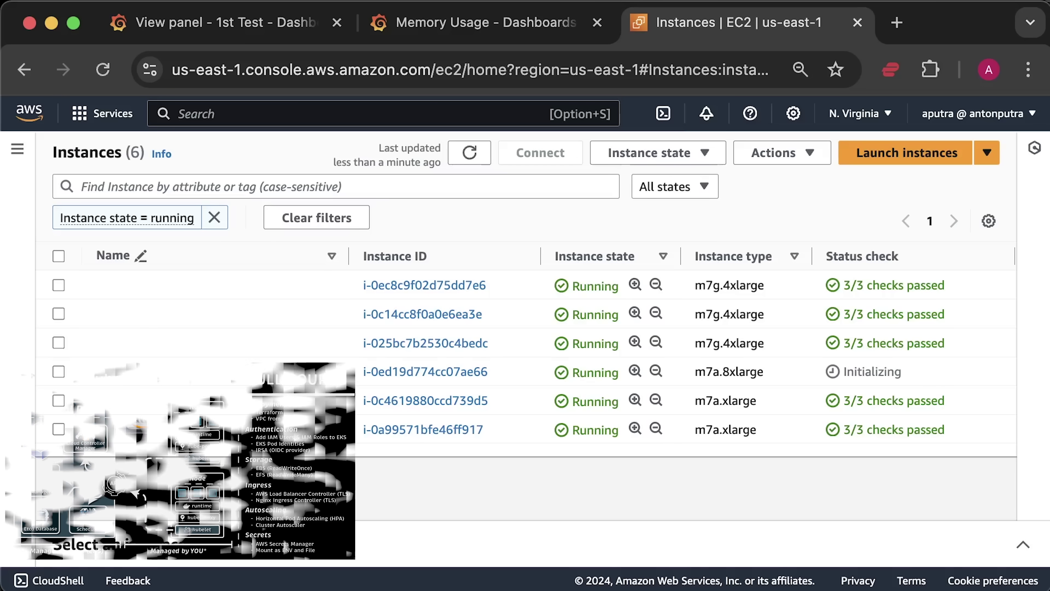
Step: Inspect the m7a.xlarge, m7a.8xlarge and m7g.4xlarge instance rows, then close the EC2 Instances tab
{"action": "left_click_drag", "start_coordinate": [758, 430], "coordinate": [710, 438]}
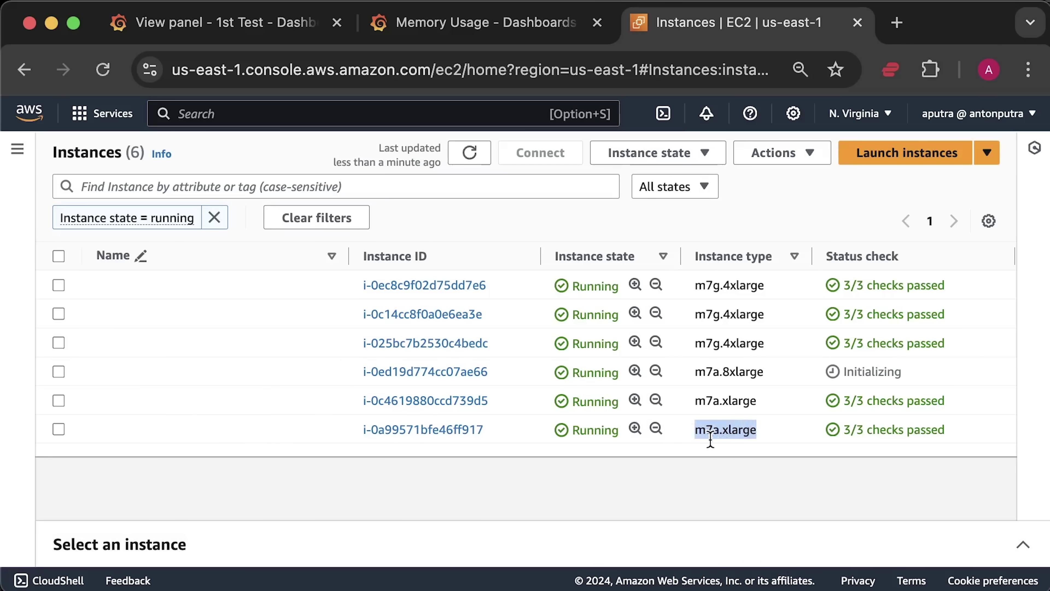
{"action": "left_click", "coordinate": [776, 485]}
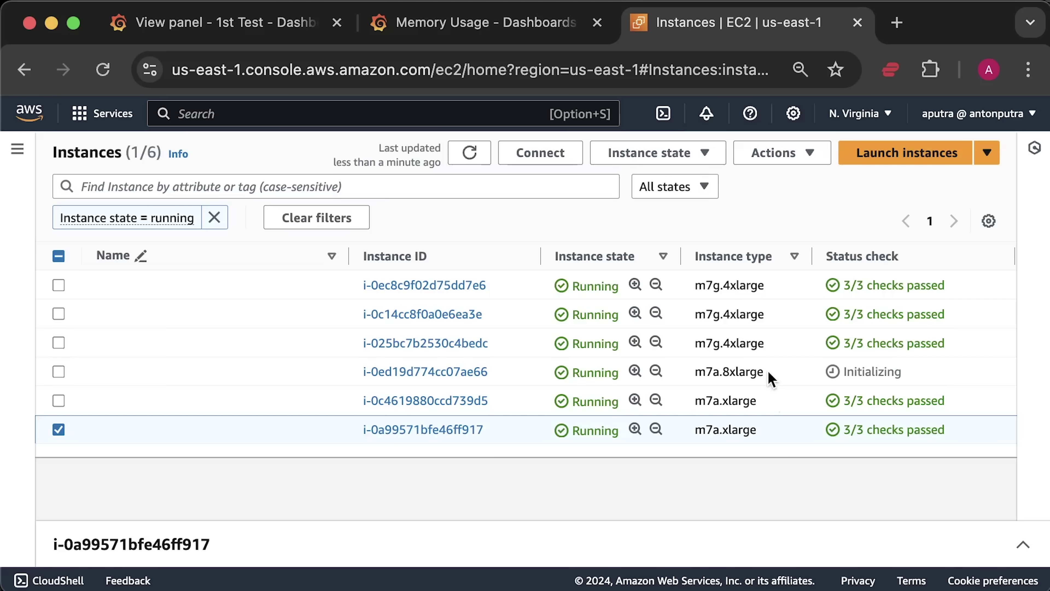
{"action": "left_click_drag", "start_coordinate": [768, 374], "coordinate": [699, 372]}
{"action": "left_click", "coordinate": [777, 502]}
{"action": "left_click_drag", "start_coordinate": [768, 344], "coordinate": [693, 342]}
{"action": "left_click", "coordinate": [778, 519]}
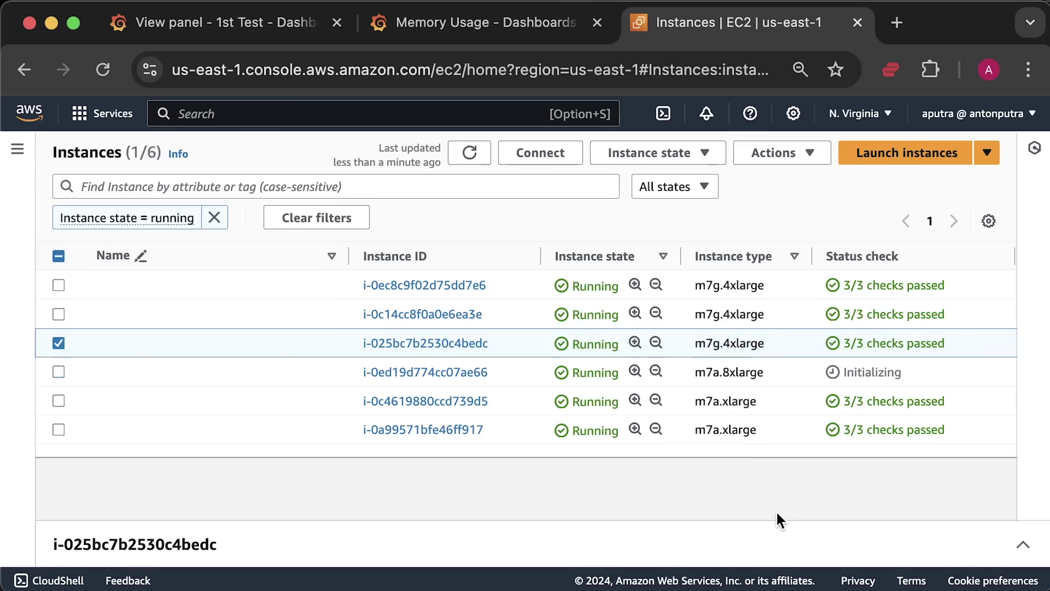
{"action": "left_click", "coordinate": [59, 343]}
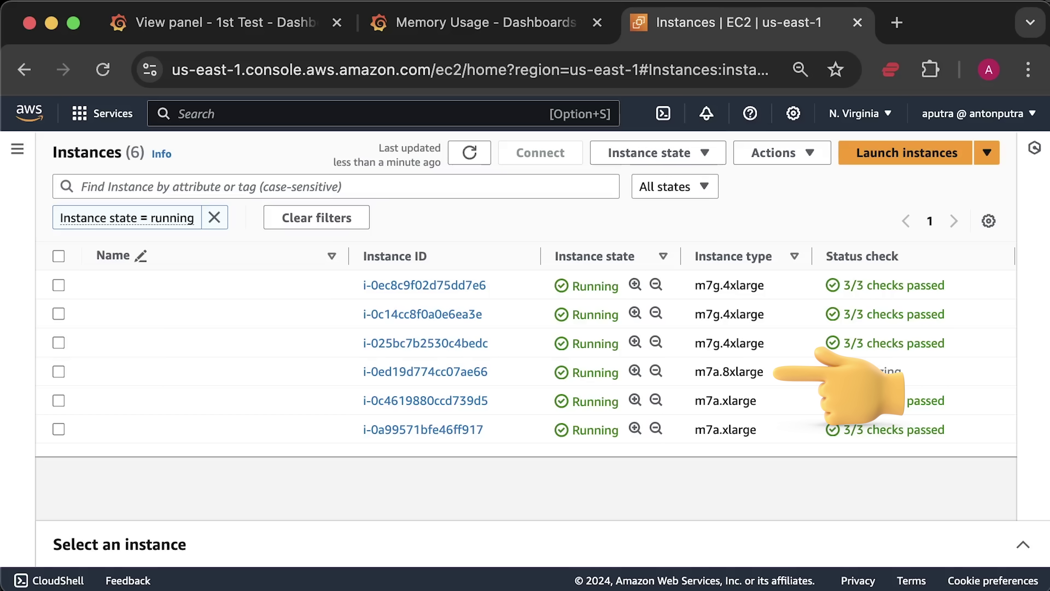
{"action": "key", "text": "super+w"}
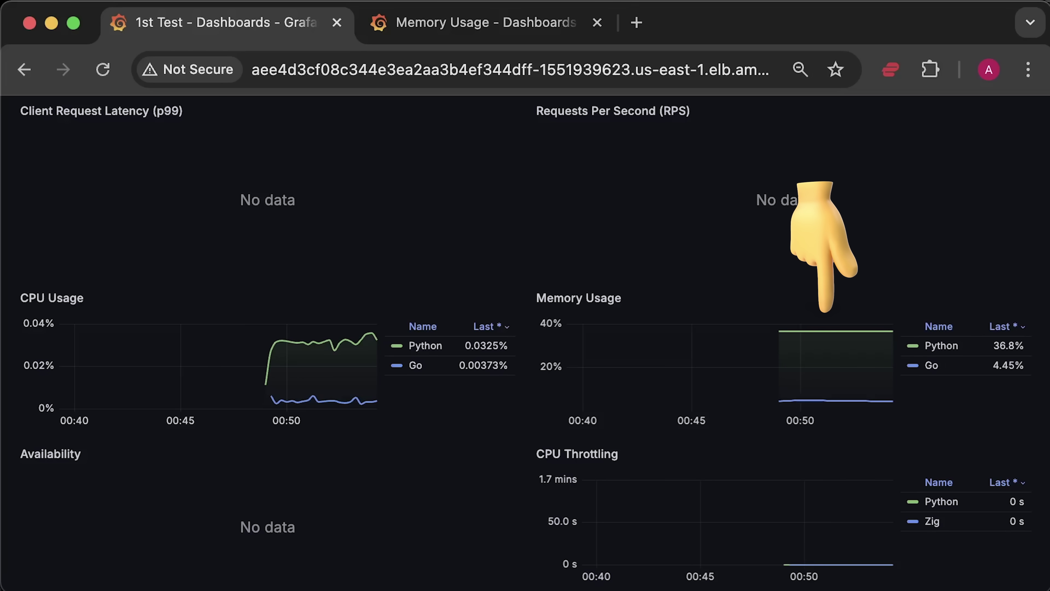
Step: On the Memory Usage dashboard, isolate the django-app memory series, then restore all series
{"action": "key", "text": "ctrl+Tab"}
{"action": "left_click", "coordinate": [831, 281]}
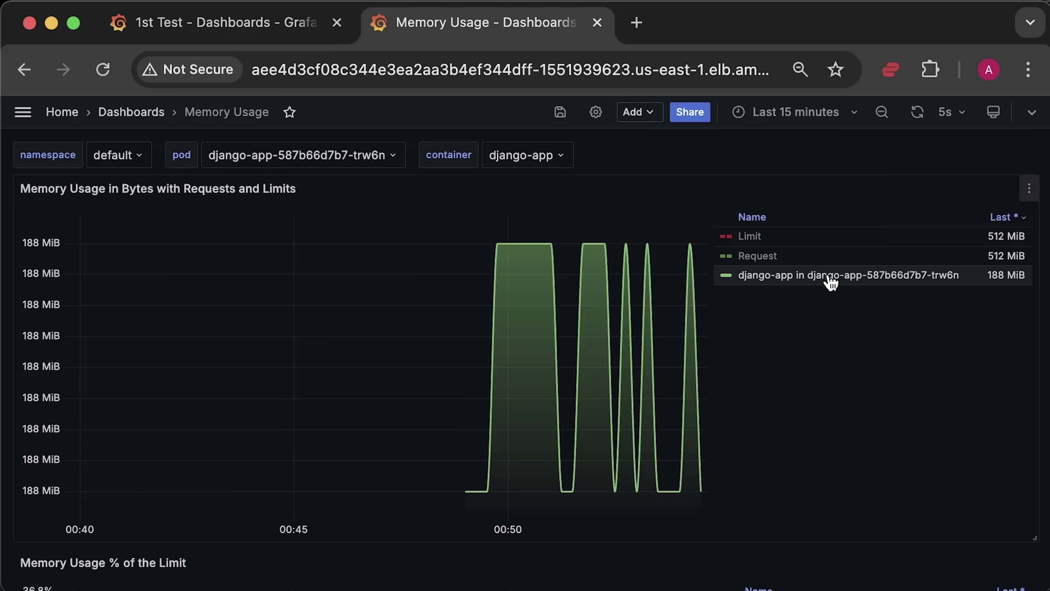
{"action": "left_click", "coordinate": [831, 282]}
Step: Set the pod variable to go-app, isolate its memory series, and return to 1st Test
{"action": "left_click", "coordinate": [358, 166]}
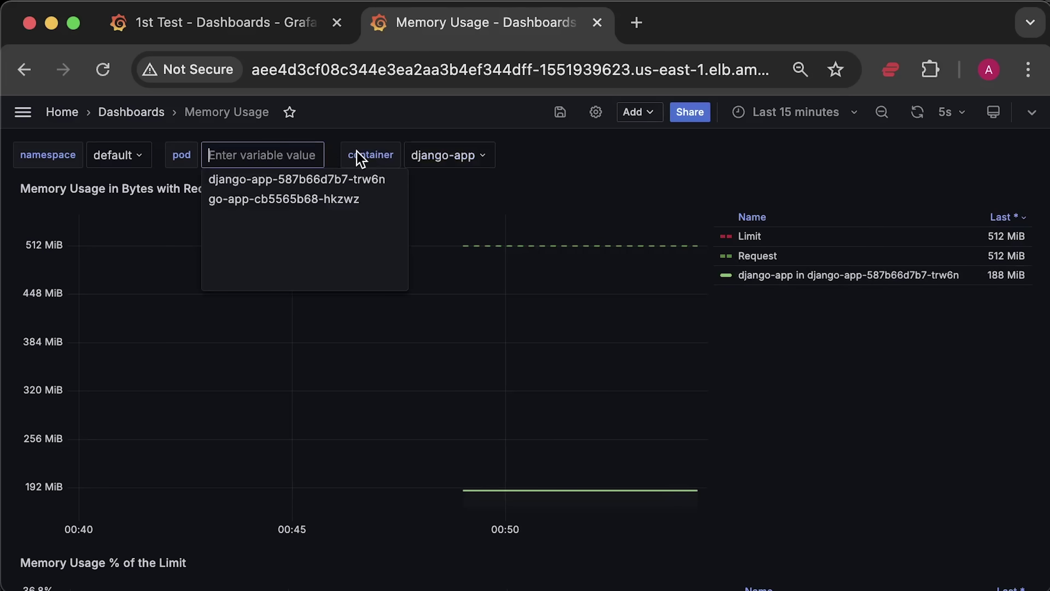
{"action": "left_click", "coordinate": [311, 199]}
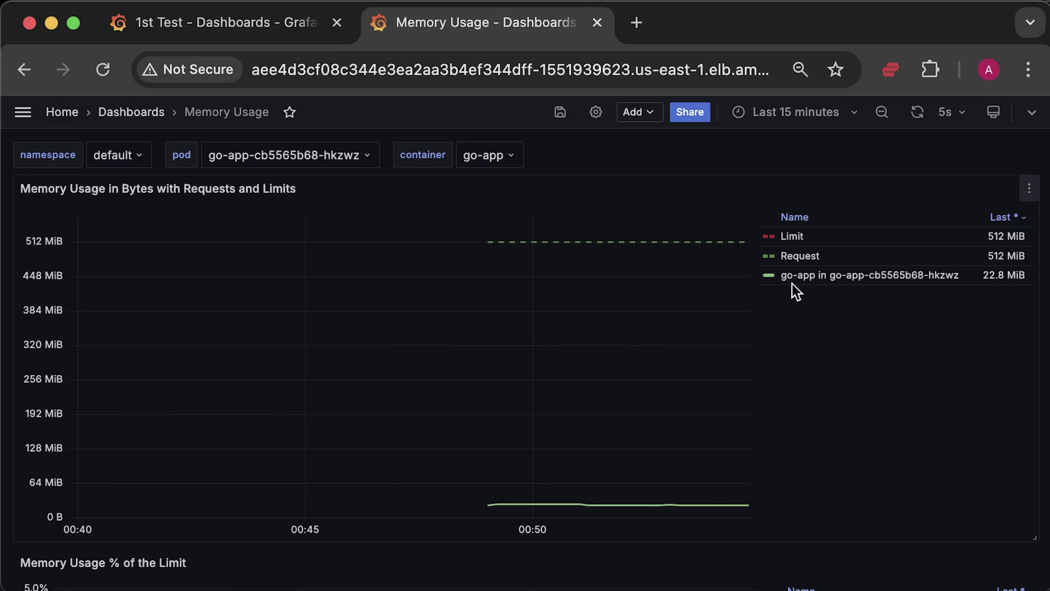
{"action": "left_click", "coordinate": [877, 284]}
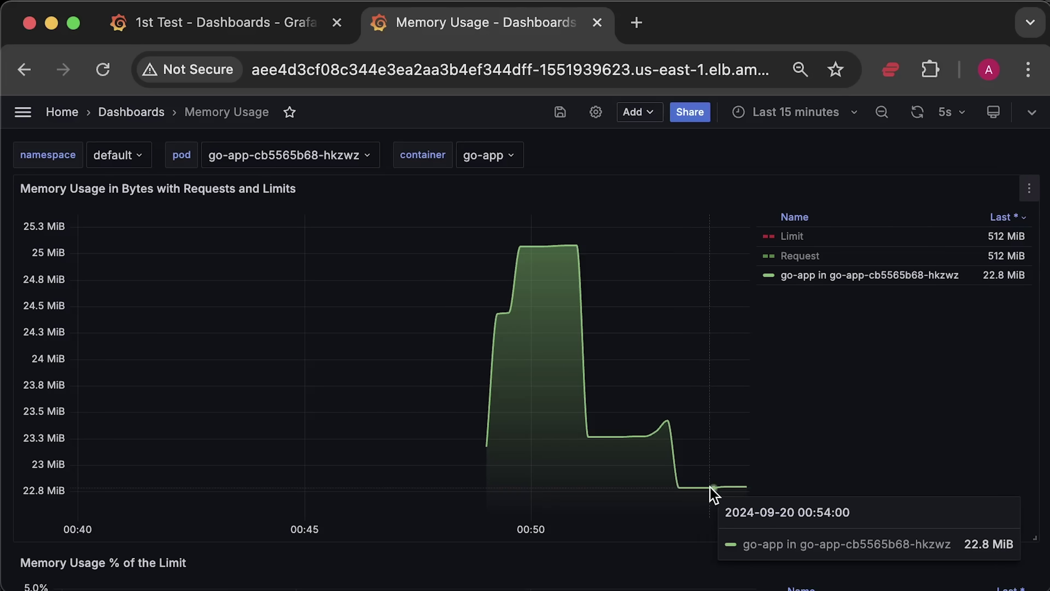
{"action": "key", "text": "ctrl+shift+Tab"}
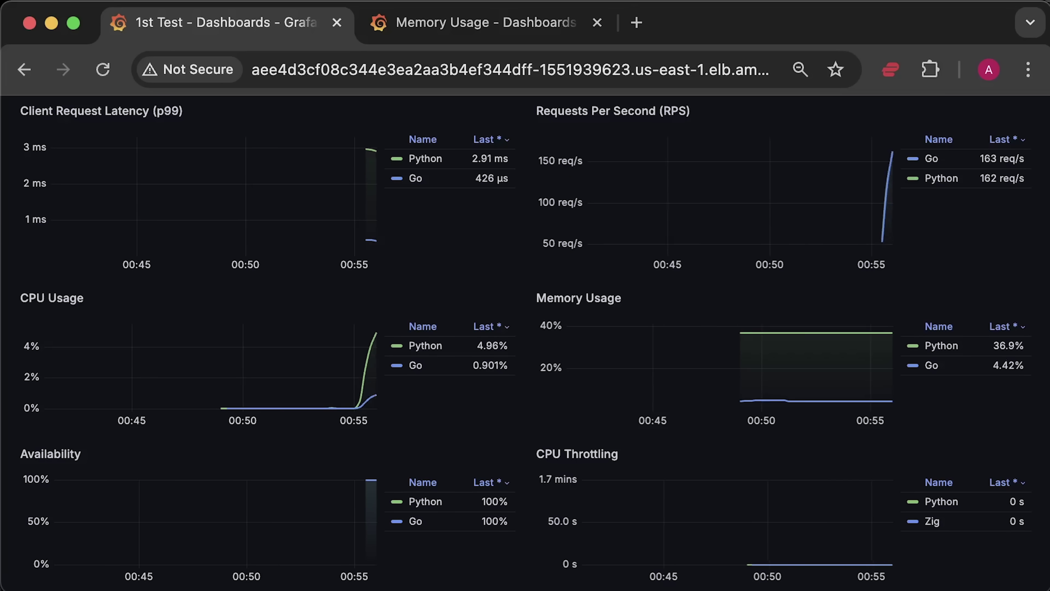